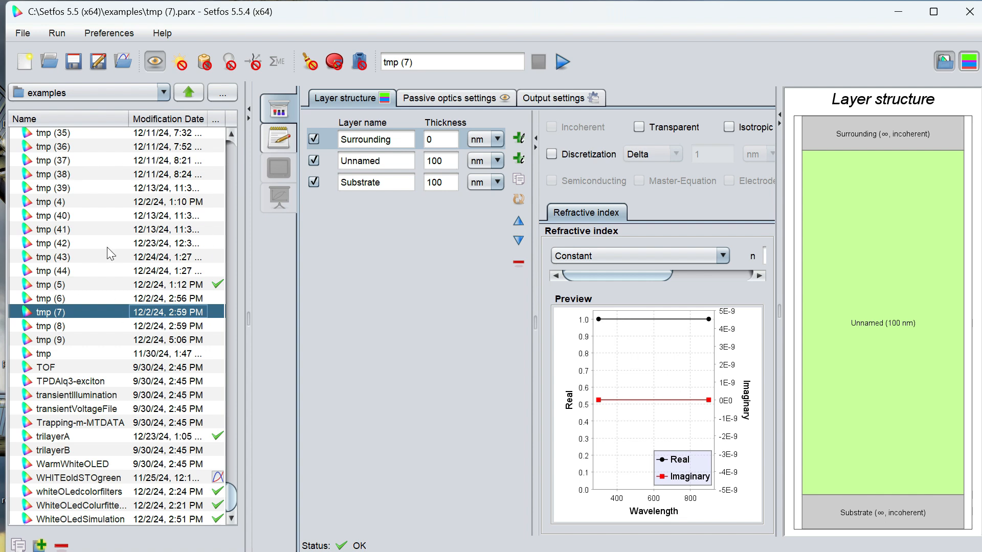
- Open the OLED example simulation and enable optimization for it
scroll(229, 363, up, 9)
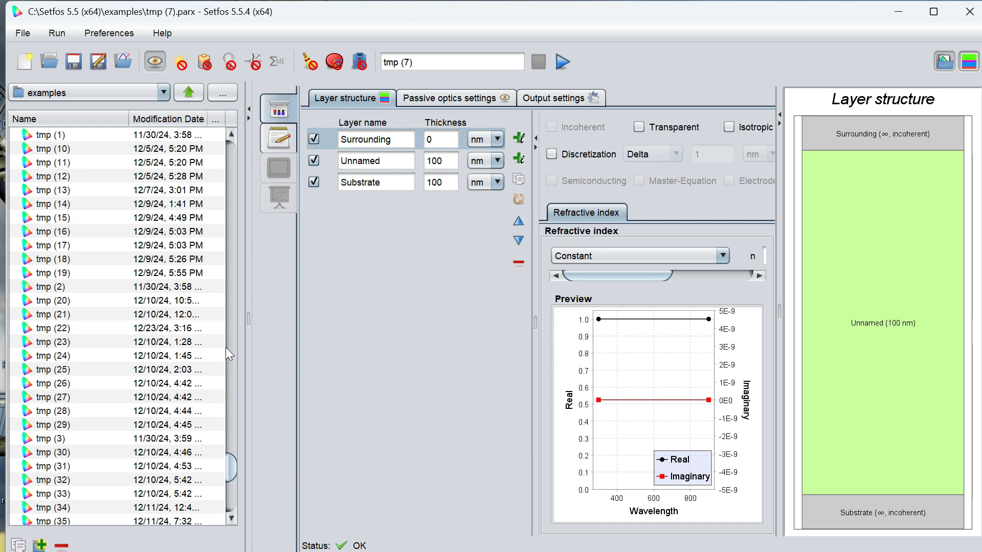
scroll(225, 348, up, 18)
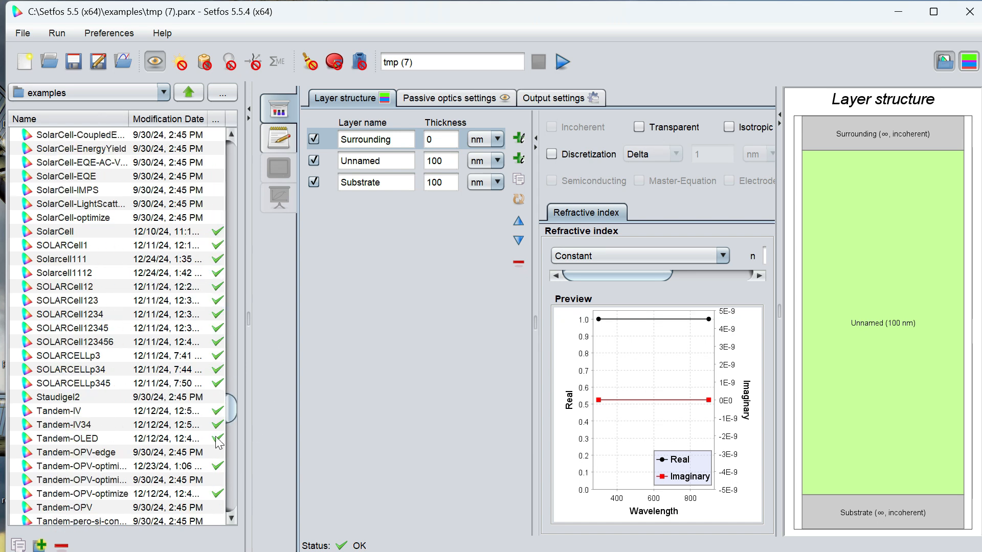
scroll(231, 384, up, 1)
scroll(232, 380, up, 15)
click(49, 237)
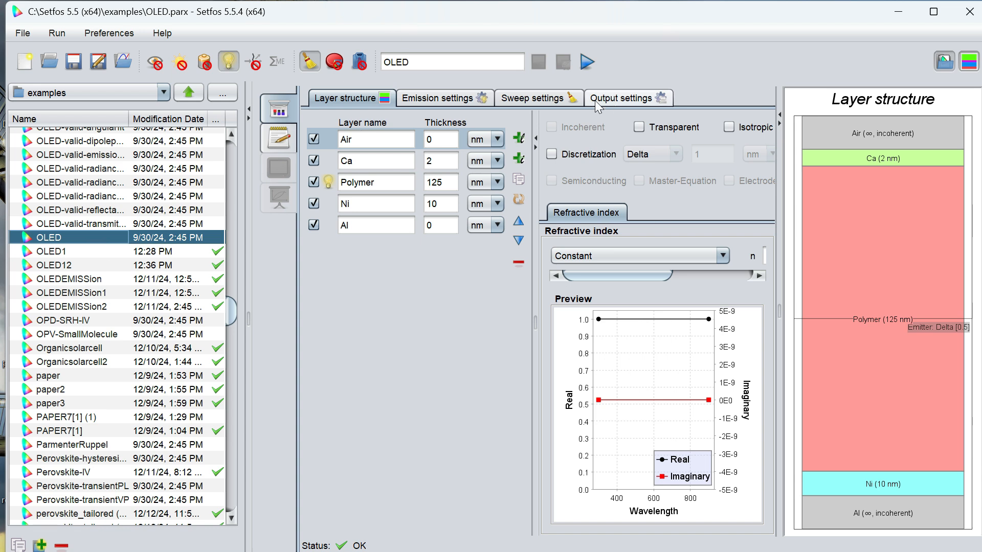
click(341, 65)
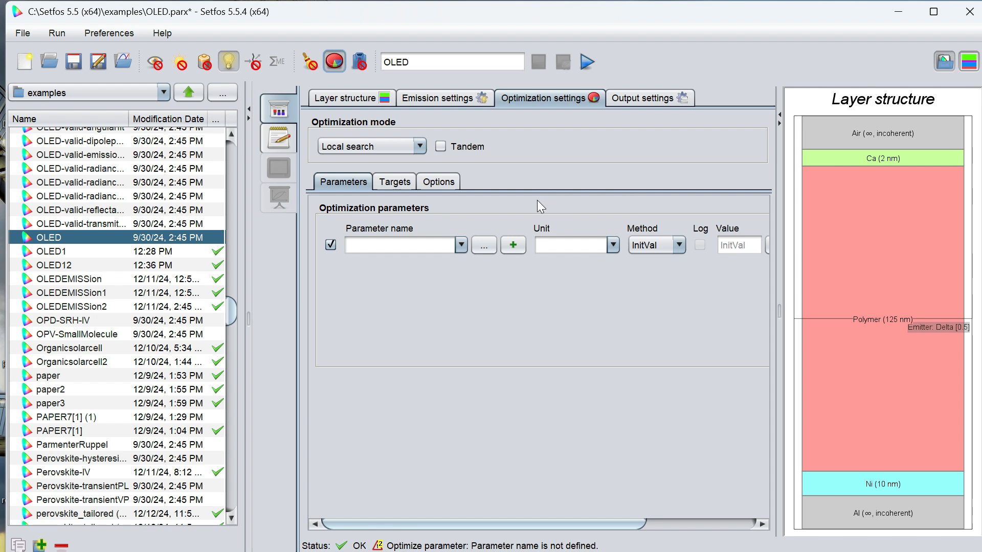
- Create a new simulation, discarding the unsaved changes to the OLED example
drag(232, 300, 240, 137)
click(30, 63)
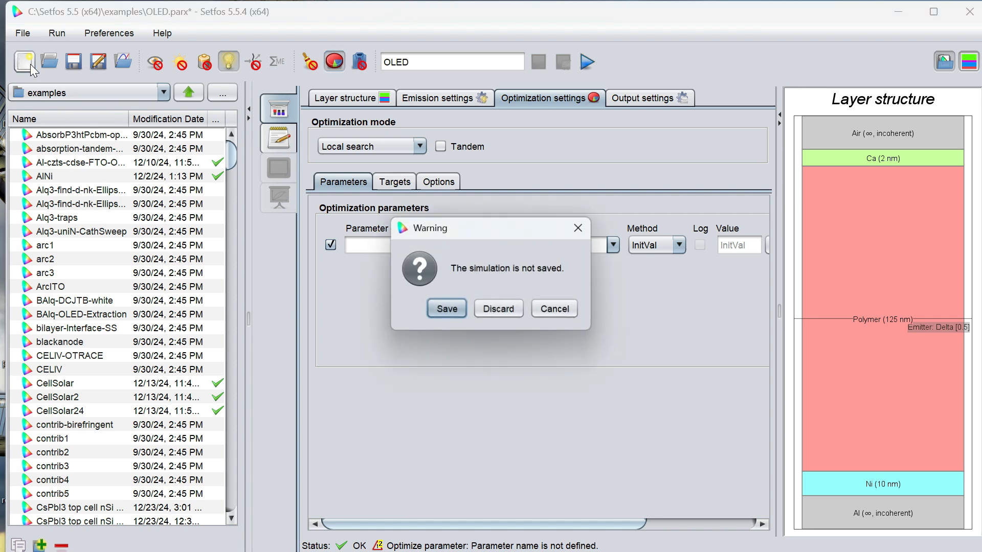
click(498, 308)
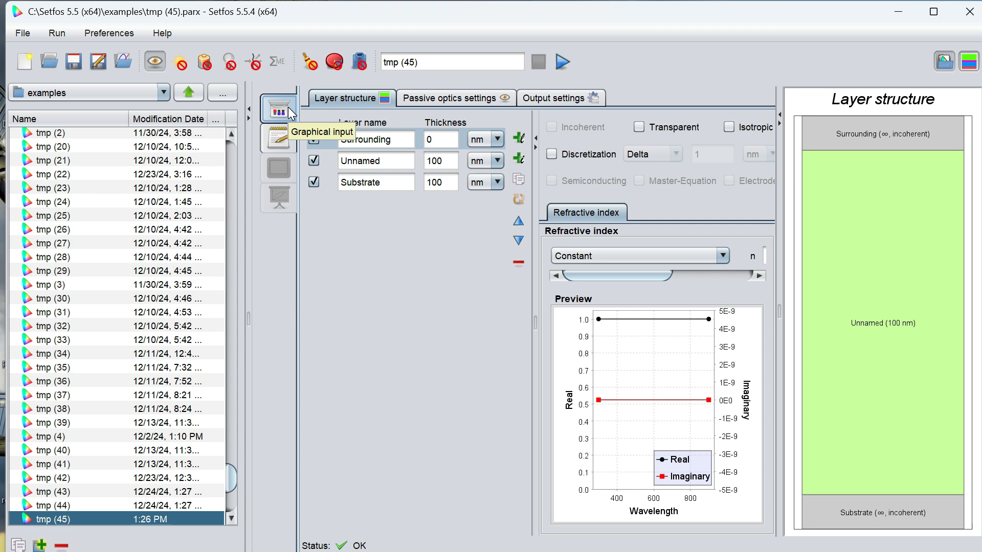
- Add four layers to the stack directly beneath the Surrounding layer
click(526, 145)
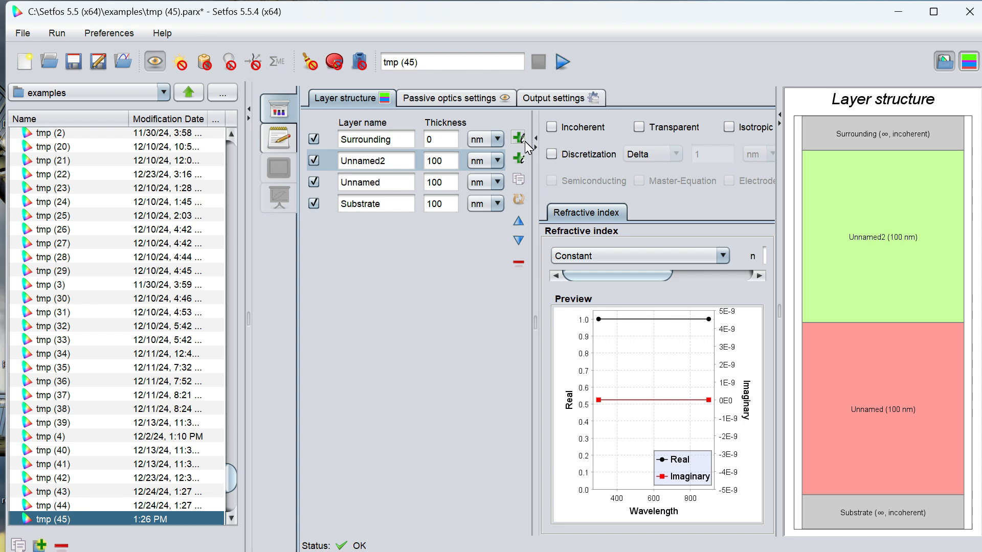
click(525, 143)
click(524, 142)
click(522, 140)
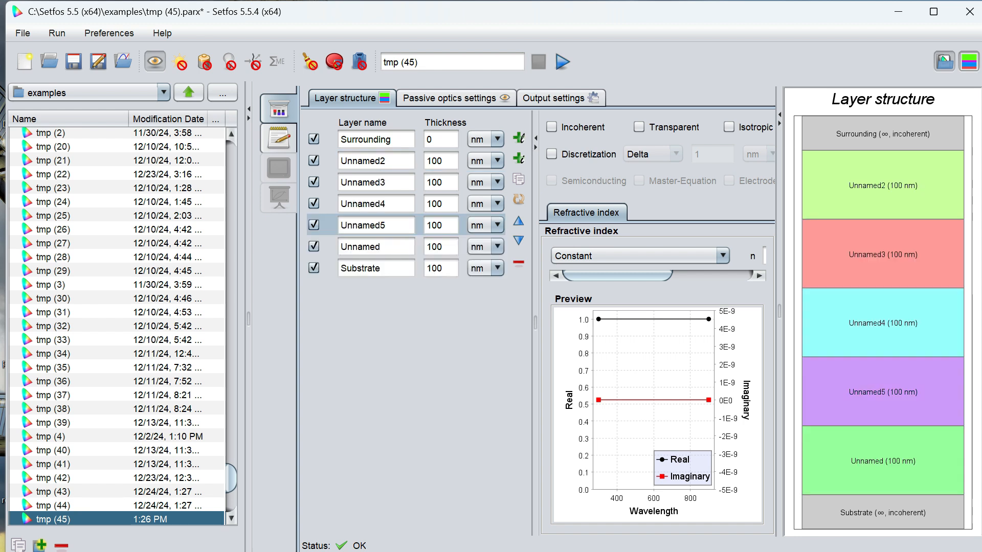
- Rename the Surrounding layer as Air
click(398, 139)
key(BackSpace)
key(BackSpace)
key(BackSpace)
key(BackSpace)
key(BackSpace)
key(BackSpace)
key(BackSpace)
key(BackSpace)
key(BackSpace)
key(BackSpace)
key(BackSpace)
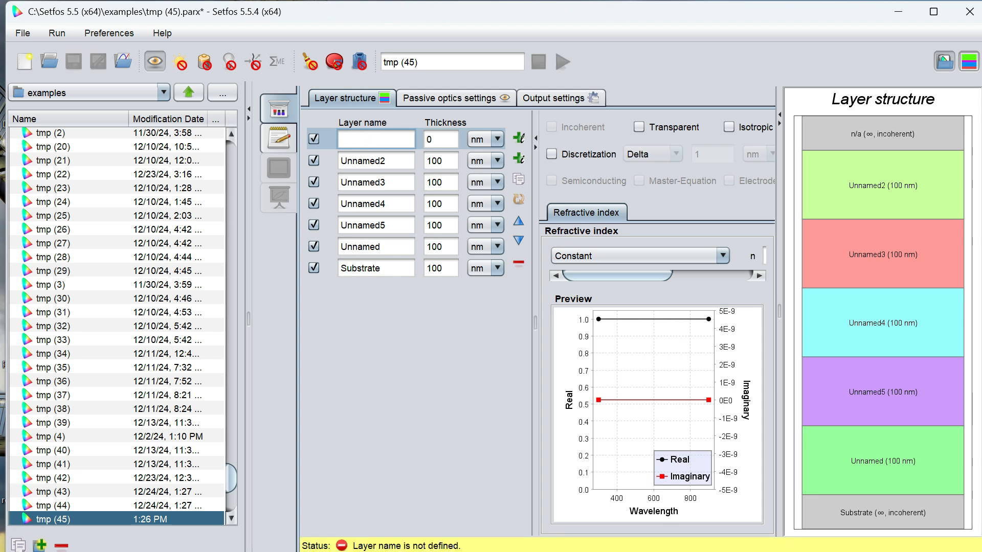
text(Air)
- Rename the Unnamed2 layer directly below Air as Ca
click(398, 161)
key(BackSpace)
key(BackSpace)
key(BackSpace)
key(BackSpace)
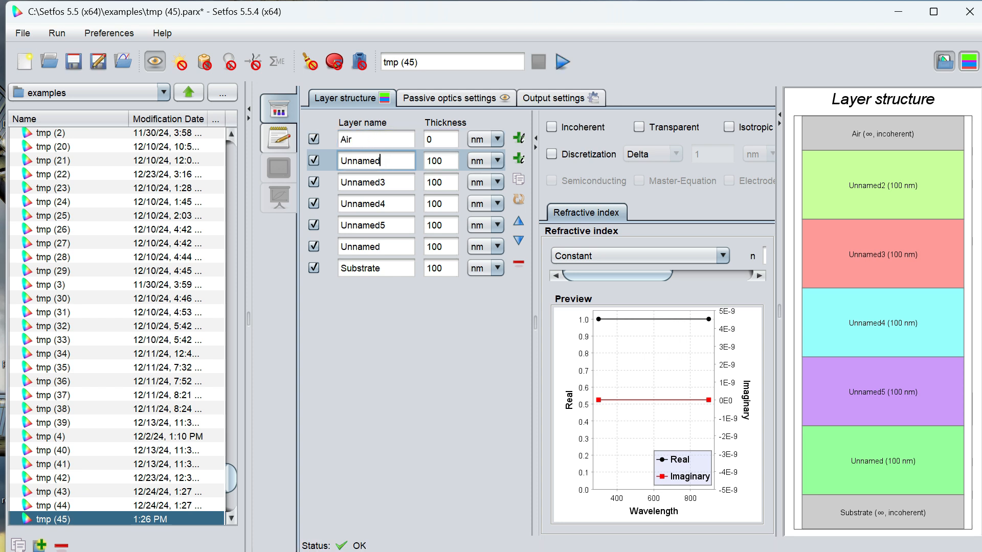
key(BackSpace)
key(BackSpace)
key(BackSpace)
key(BackSpace)
text(Ca)
- Rename the Unnamed3 layer below Ca as Polymer
click(398, 183)
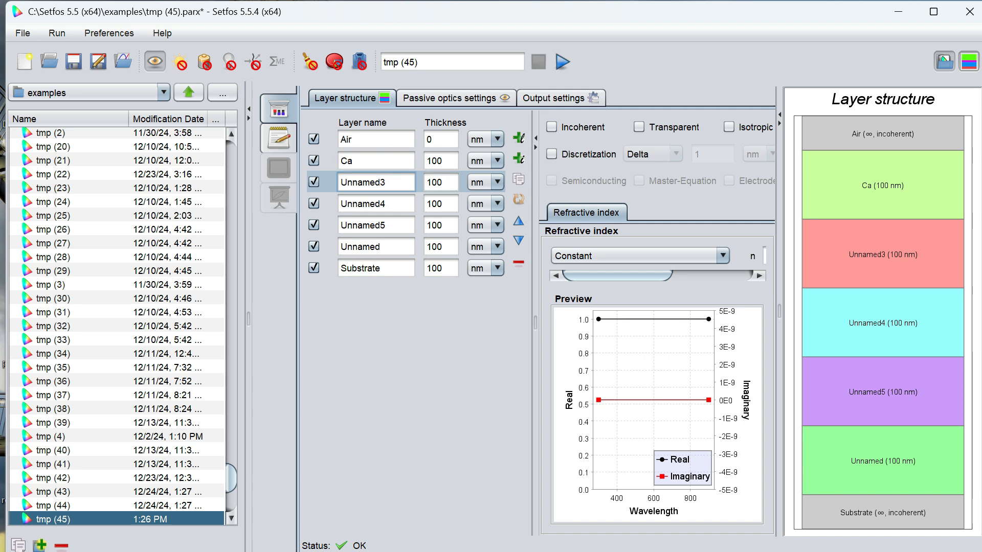
key(BackSpace)
key(BackSpace)
key(BackSpace)
key(BackSpace)
key(BackSpace)
key(BackSpace)
key(BackSpace)
key(BackSpace)
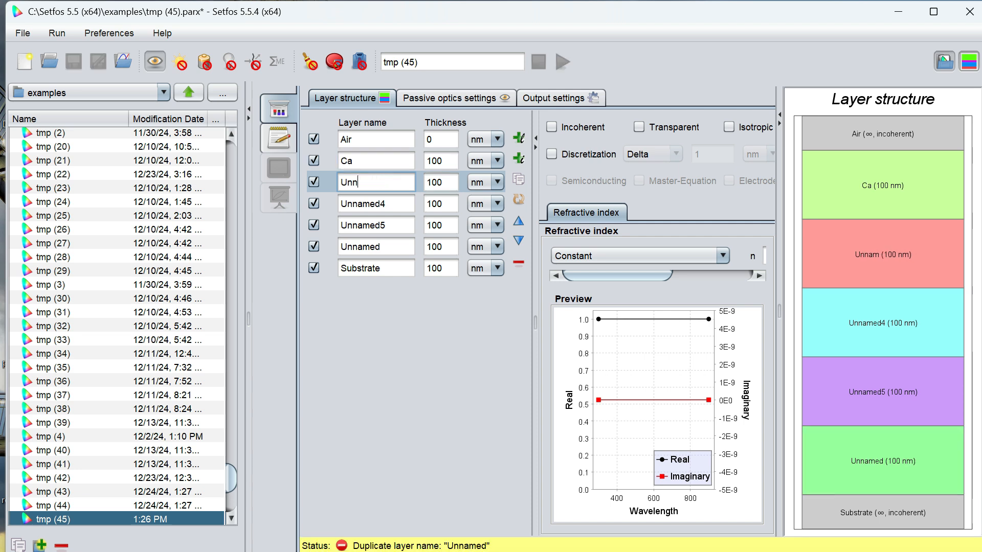
text(Polymer)
- Rename the Unnamed4 layer as Ni and the Unnamed5 layer as Al
click(398, 204)
key(BackSpace)
key(BackSpace)
key(BackSpace)
key(BackSpace)
key(BackSpace)
key(BackSpace)
key(BackSpace)
key(BackSpace)
text(NI)
key(BackSpace)
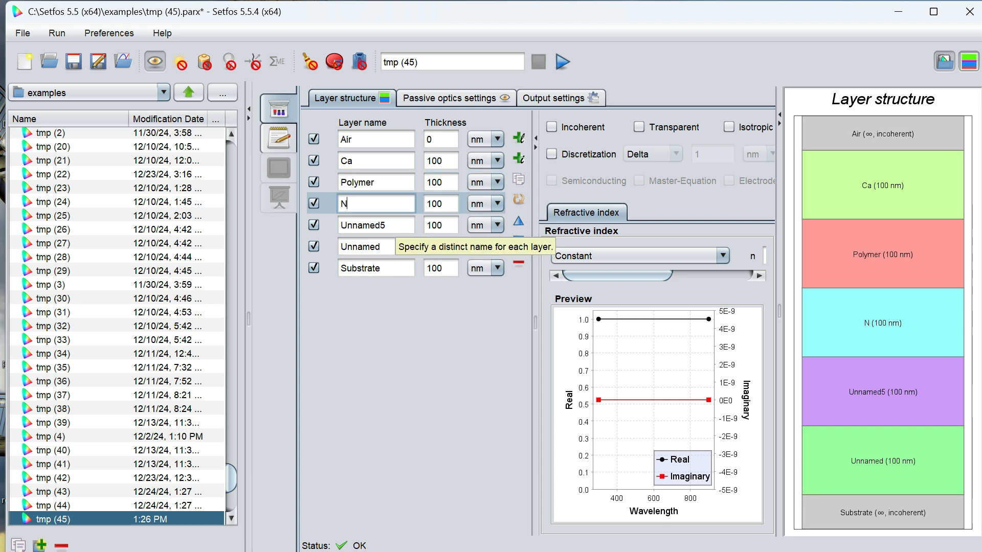
text(i)
double_click(394, 226)
text(Al)
- Delete the leftover Unnamed and Substrate layers beneath Al
click(392, 247)
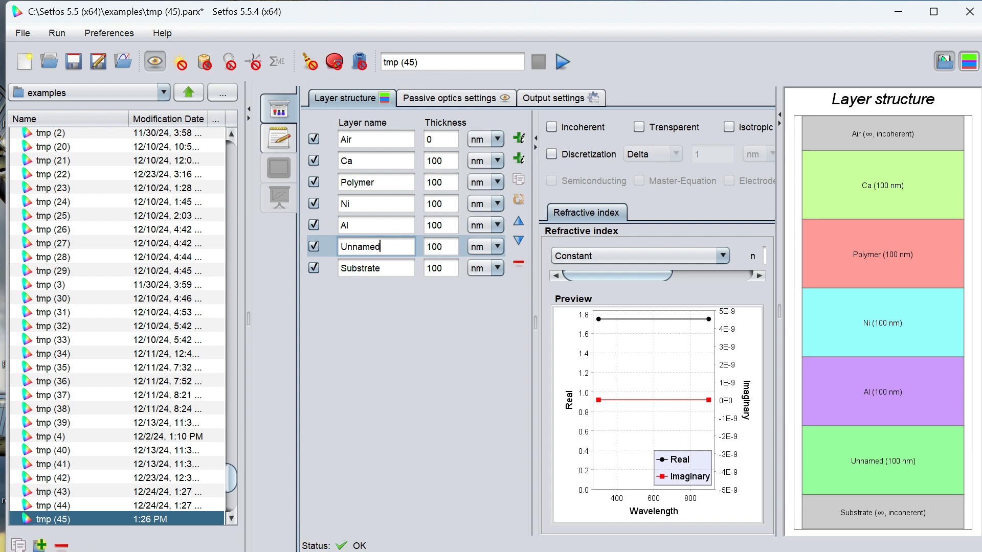
click(518, 262)
click(482, 253)
click(524, 260)
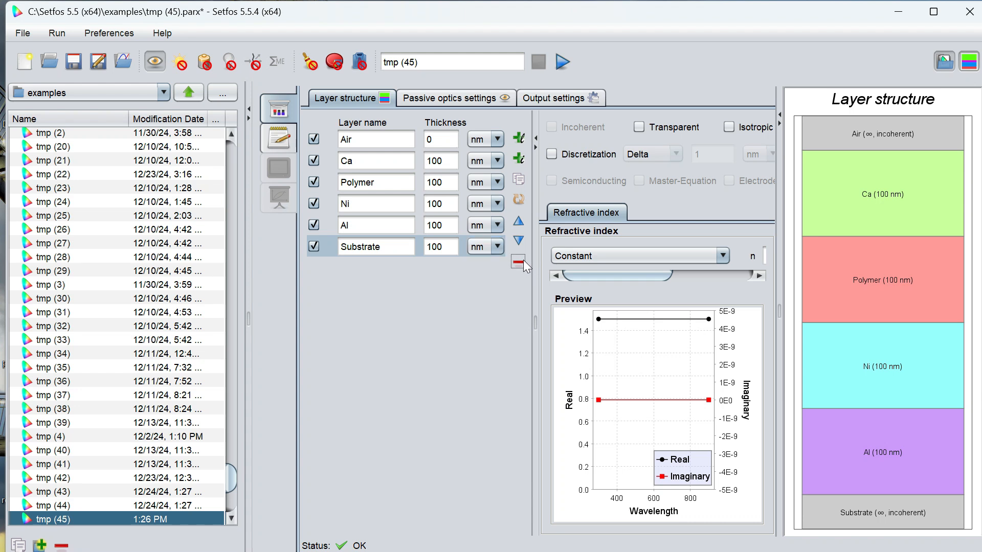
click(523, 261)
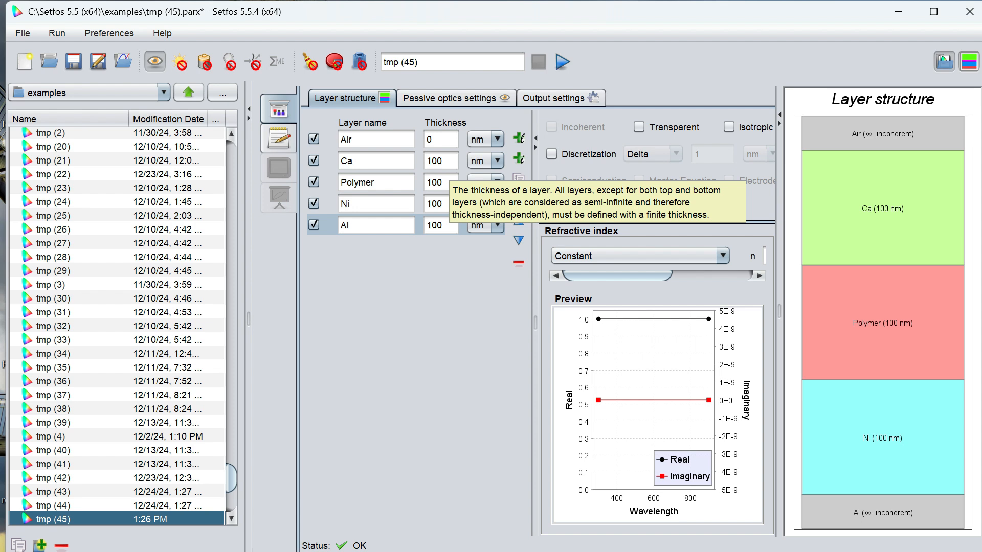
- Set the thickness of the Ca layer to 2 nm and of the Polymer layer to 125 nm
click(448, 164)
key(BackSpace)
key(BackSpace)
key(BackSpace)
text(2)
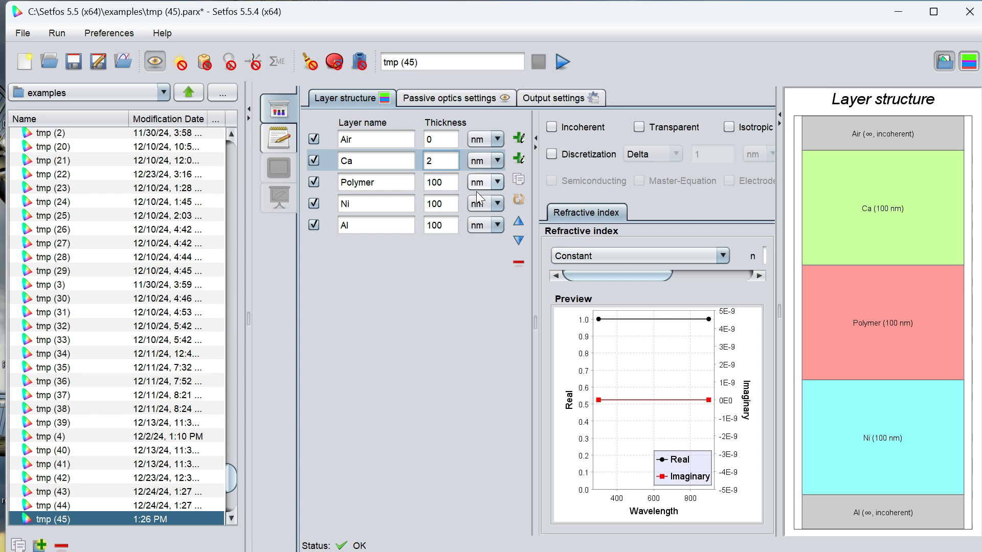
click(447, 182)
key(BackSpace)
key(BackSpace)
key(BackSpace)
text(125)
- Set the thickness of the Ni layer to 10 nm and of the Al layer to 0 nm
click(447, 204)
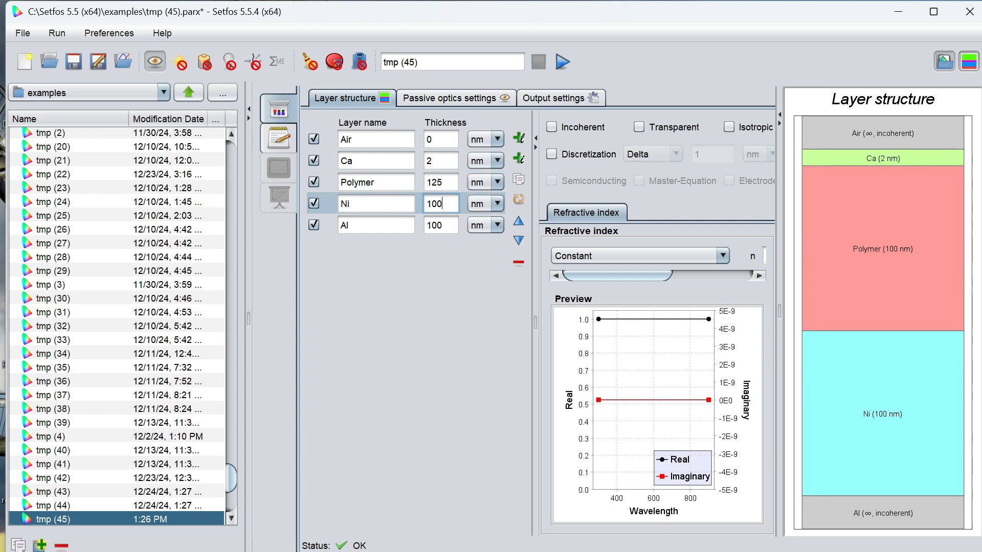
key(BackSpace)
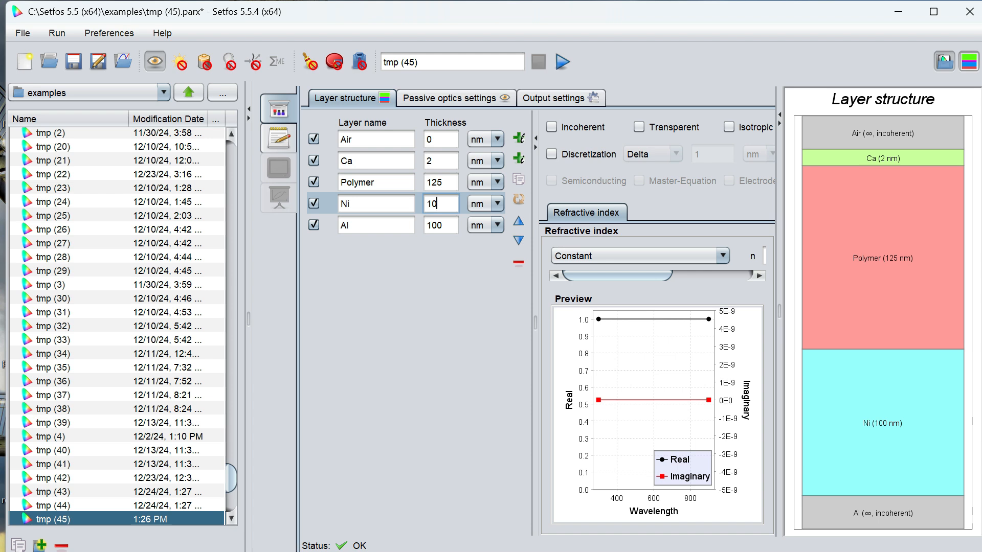
click(446, 226)
key(BackSpace)
key(BackSpace)
key(BackSpace)
text(0)
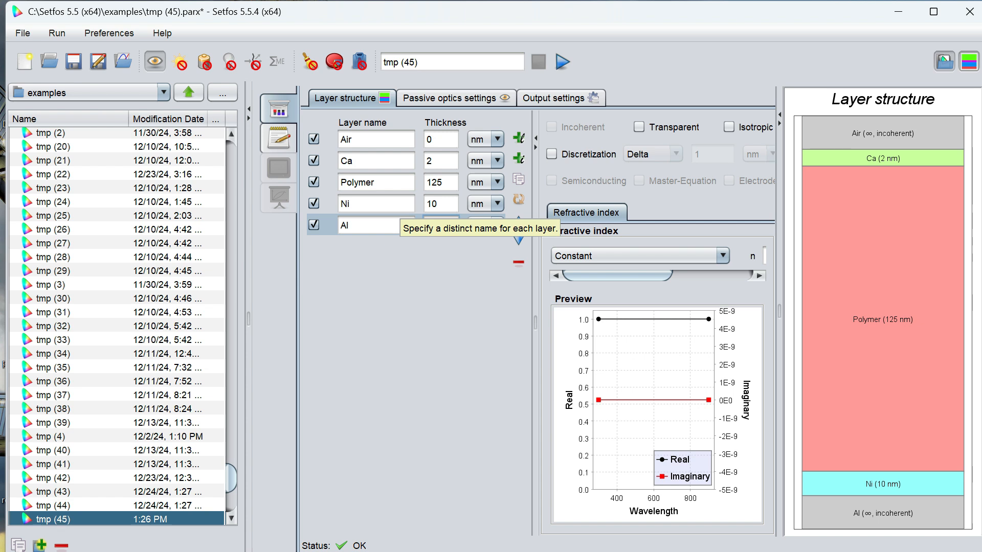
- Set the Ni layer's refractive index to tabulated nk values imported from the material file Ni.nk
click(400, 206)
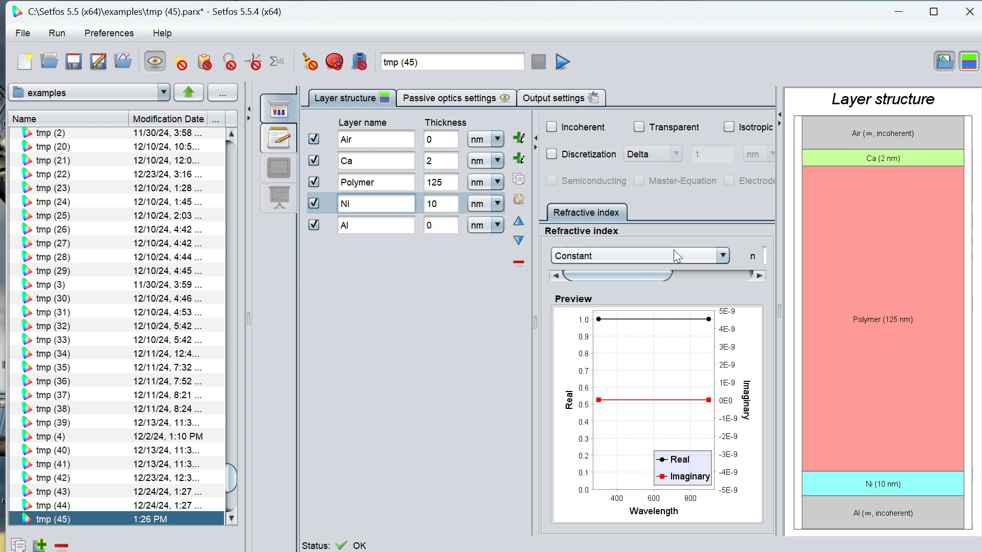
click(780, 122)
click(720, 255)
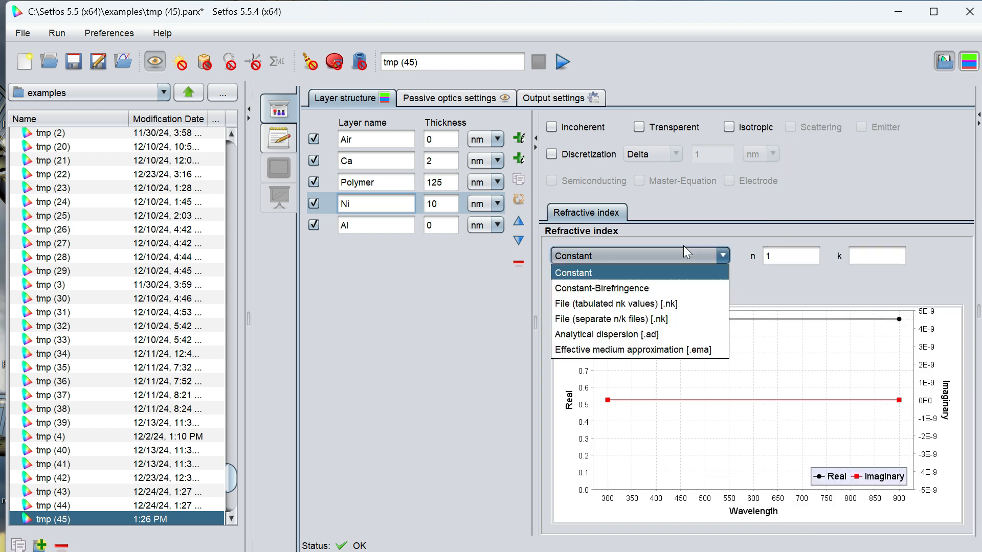
click(659, 304)
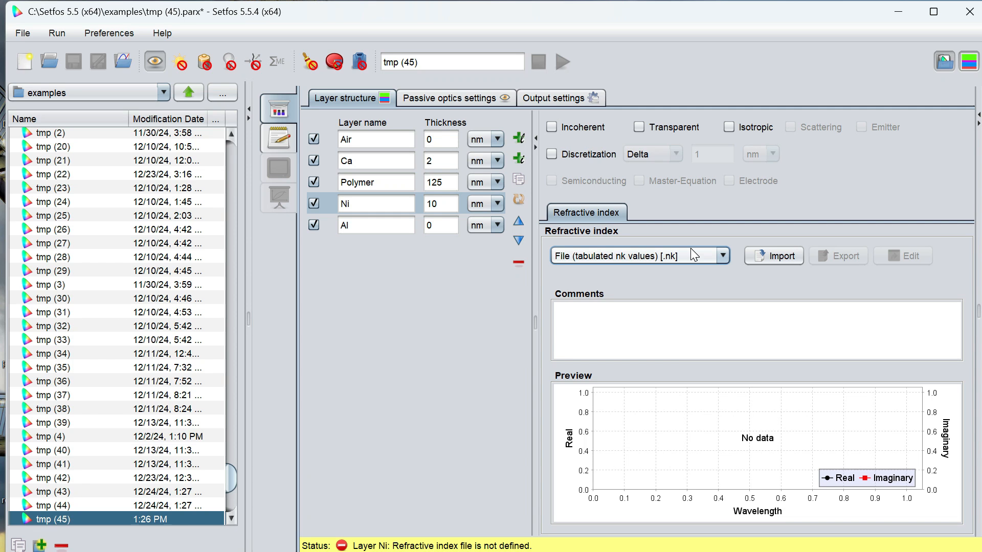
click(784, 256)
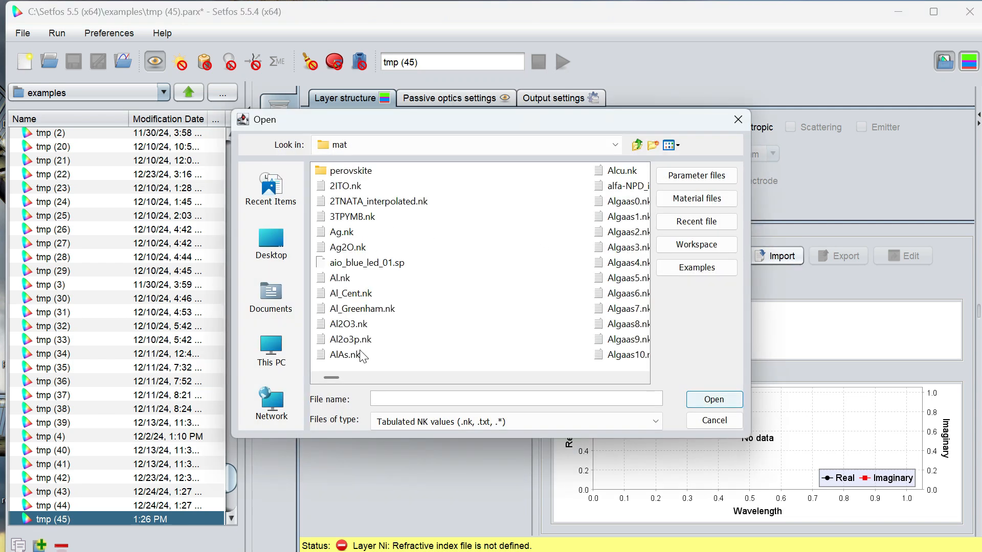
drag(332, 377, 524, 397)
click(475, 247)
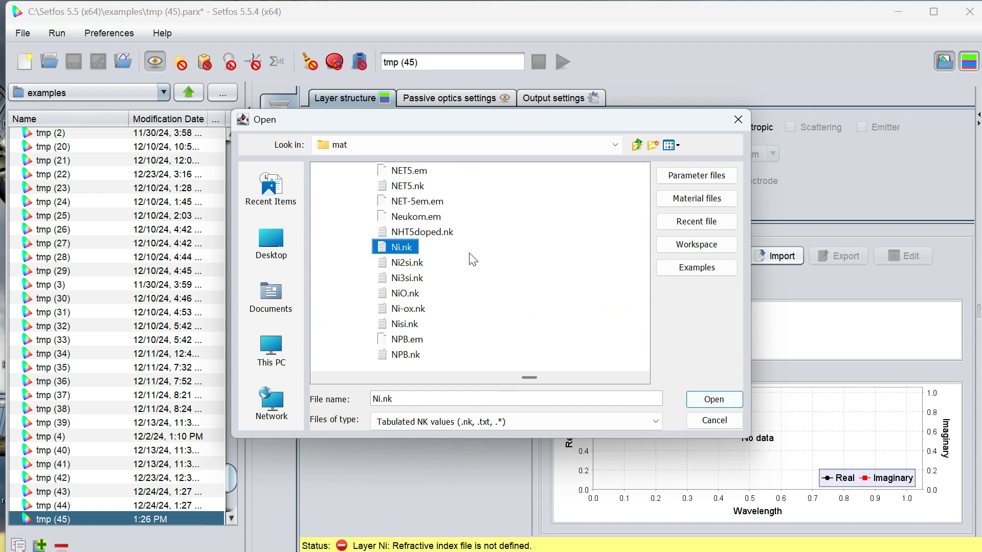
click(731, 399)
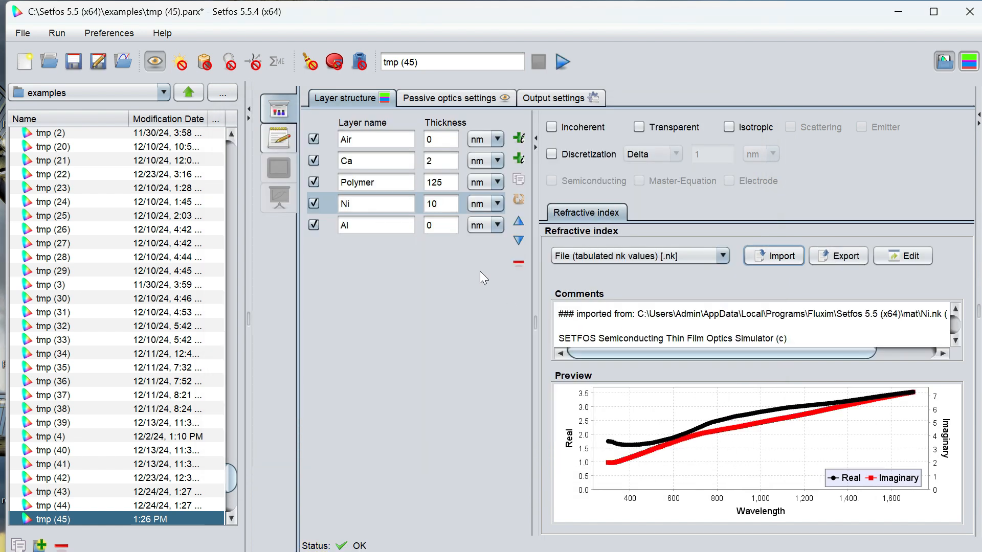
- Set the Al layer's refractive index to tabulated nk values imported from the material file Al.nk
click(347, 225)
click(722, 256)
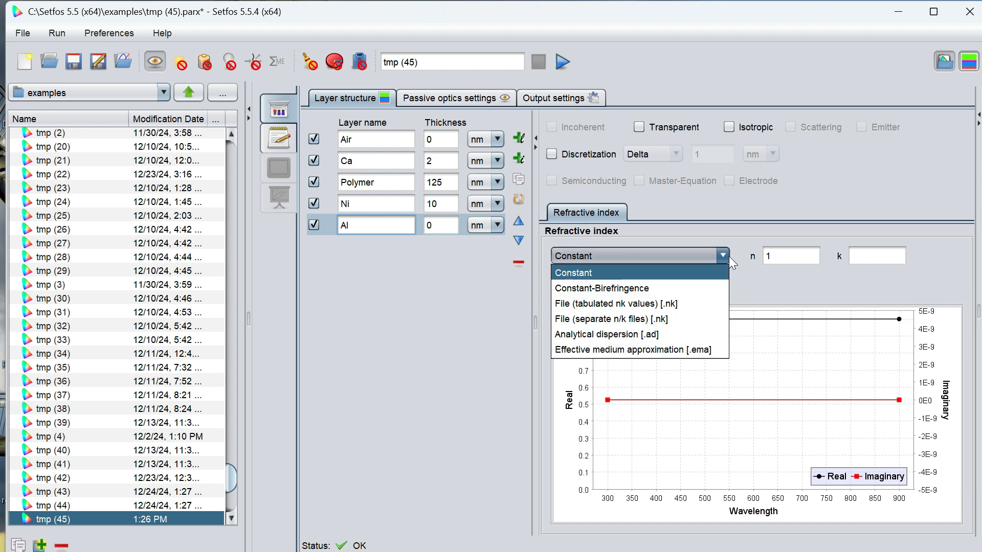
click(650, 302)
click(756, 256)
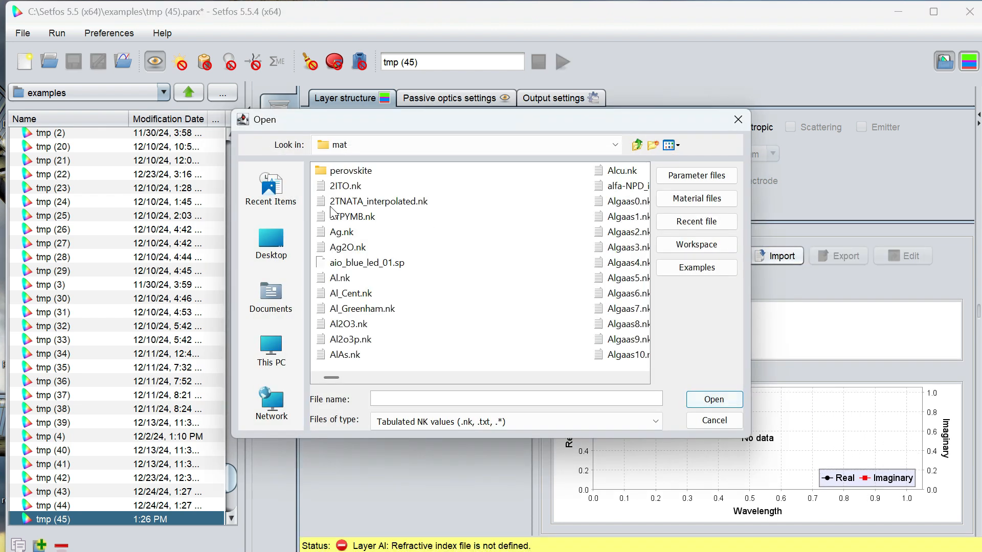
click(340, 278)
click(716, 399)
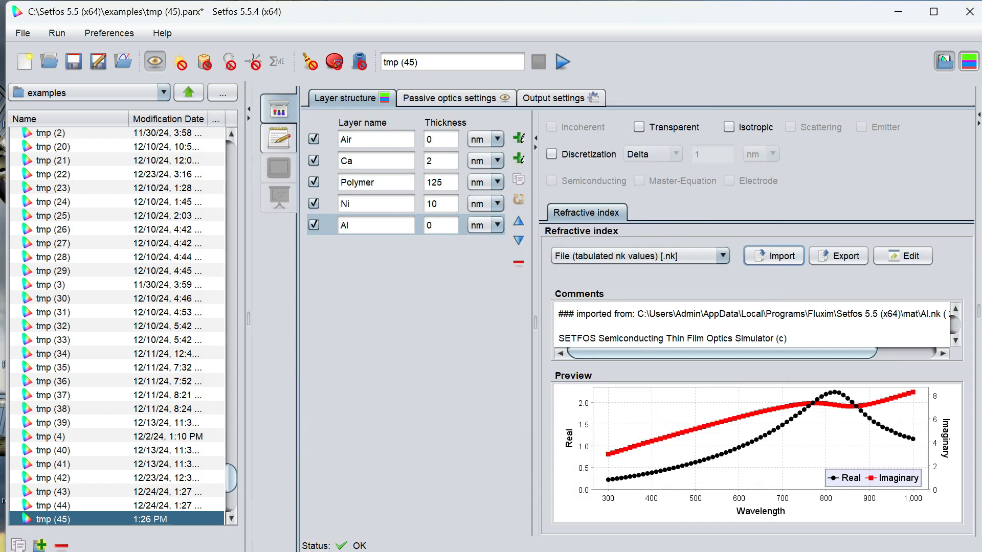
- Enter a constant refractive index n of 1 for the Ca layer and 1.8 for the Polymer layer
click(351, 161)
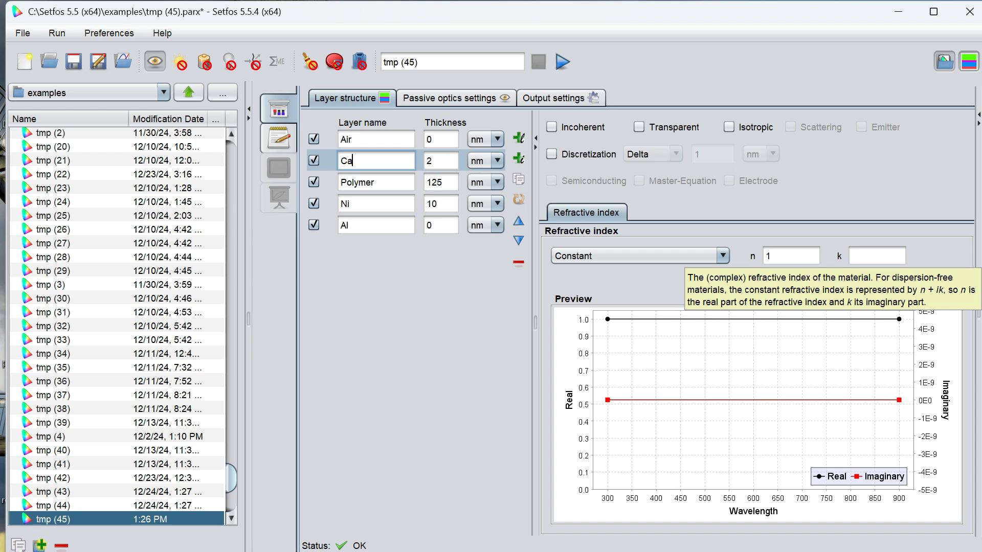
click(774, 256)
key(BackSpace)
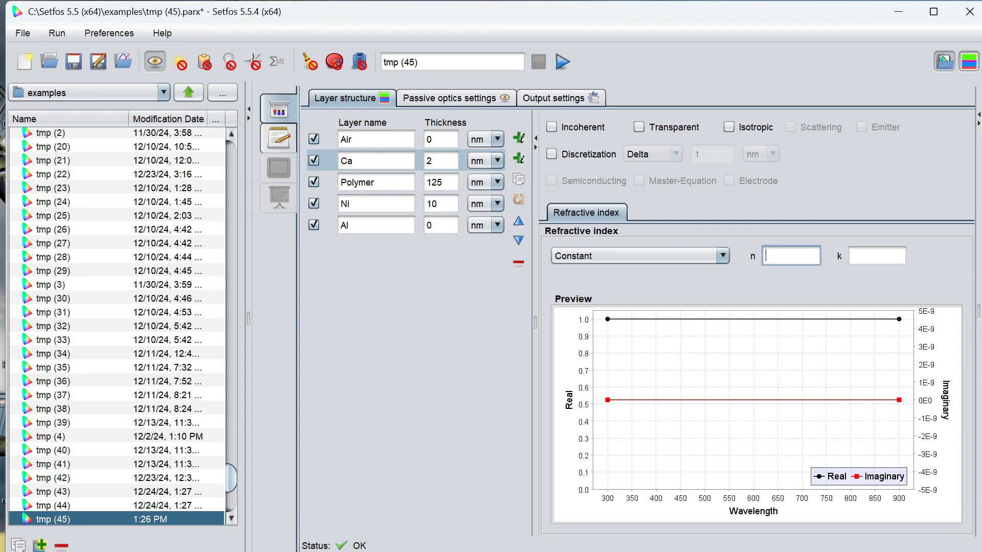
text(1)
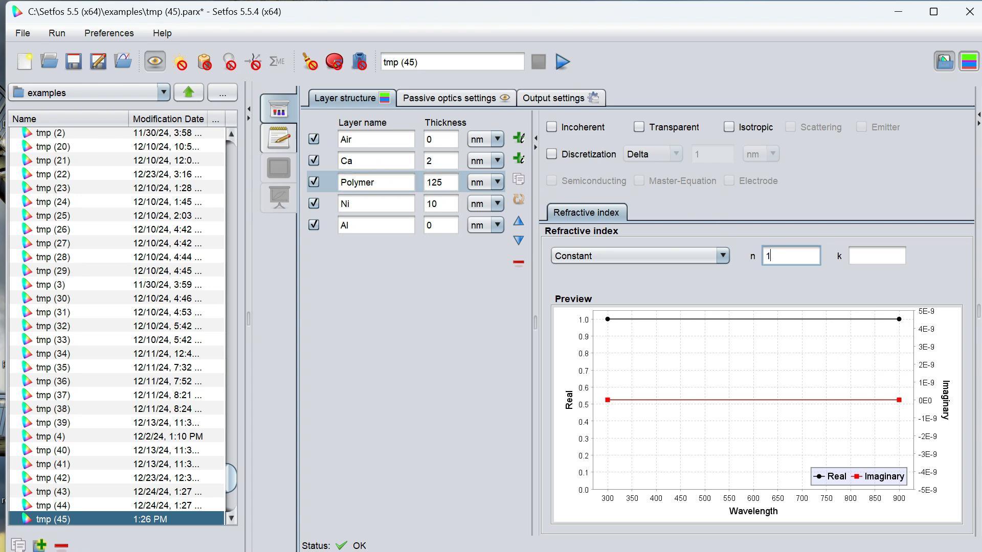
text(.8)
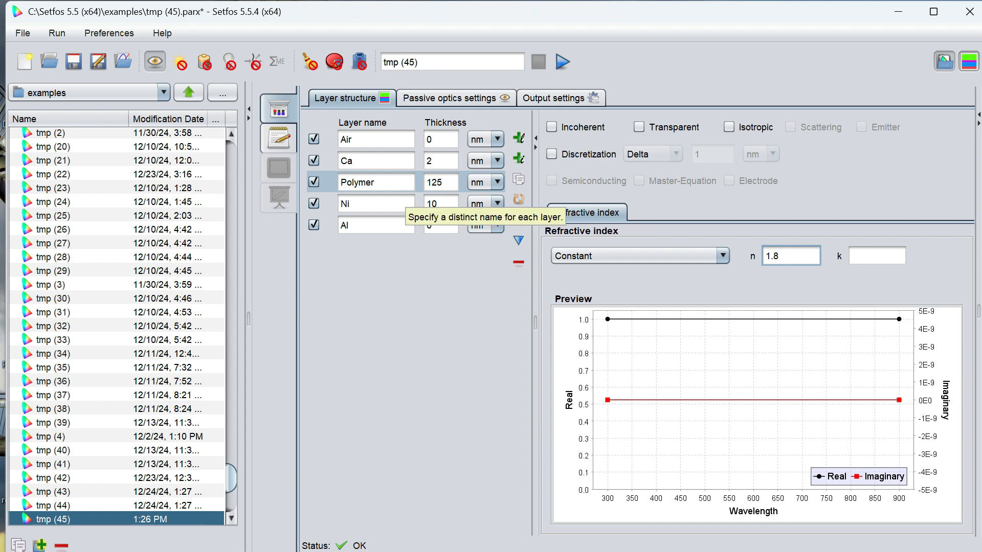
- Enable the emission simulation and define the Polymer layer as an emitter
click(228, 62)
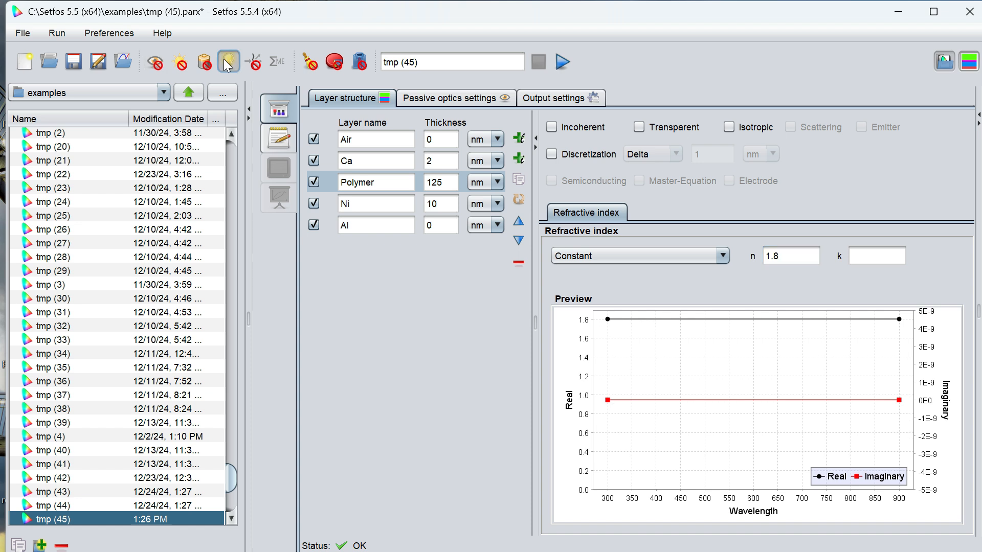
click(862, 128)
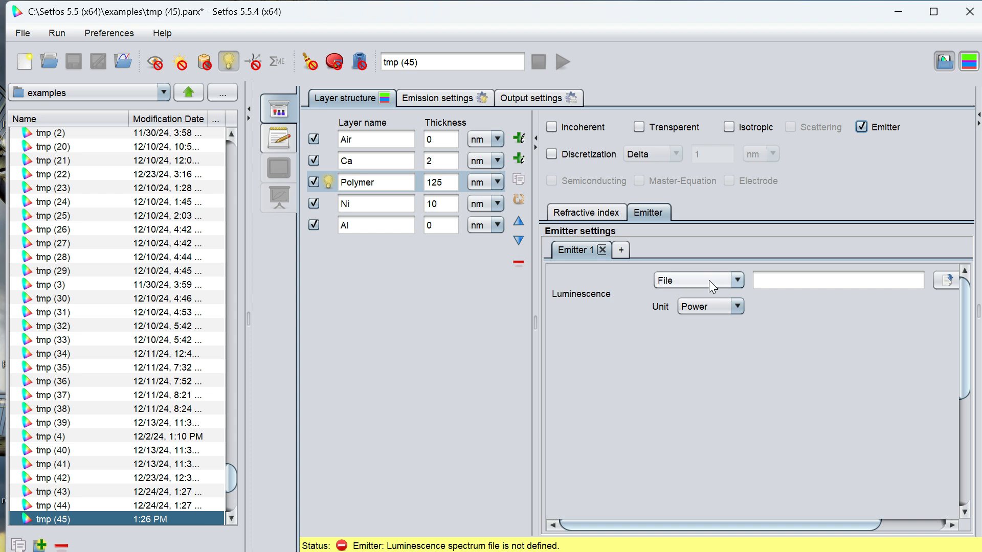
- Load the emitter's luminescence spectrum from the file Alq.pl and set its unit to Probability
click(946, 281)
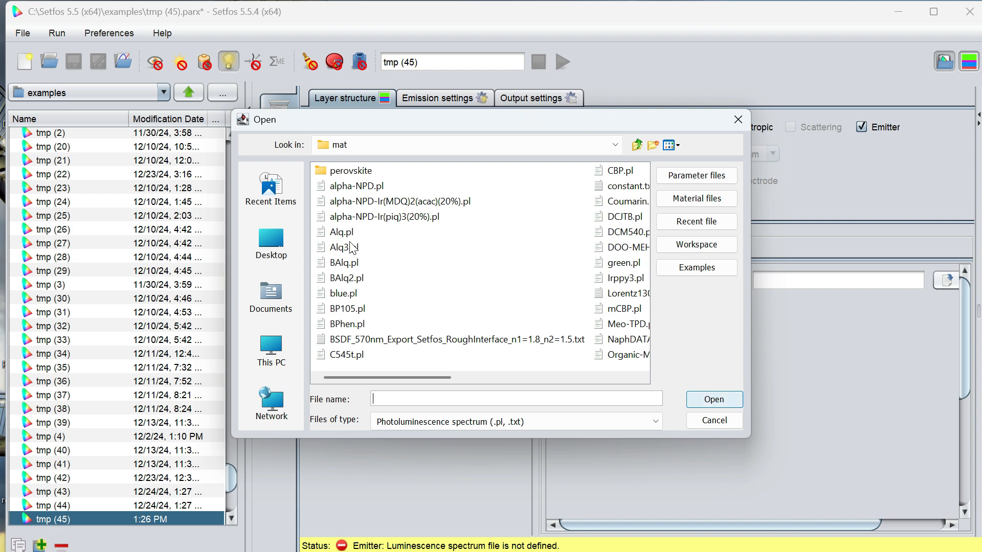
click(348, 237)
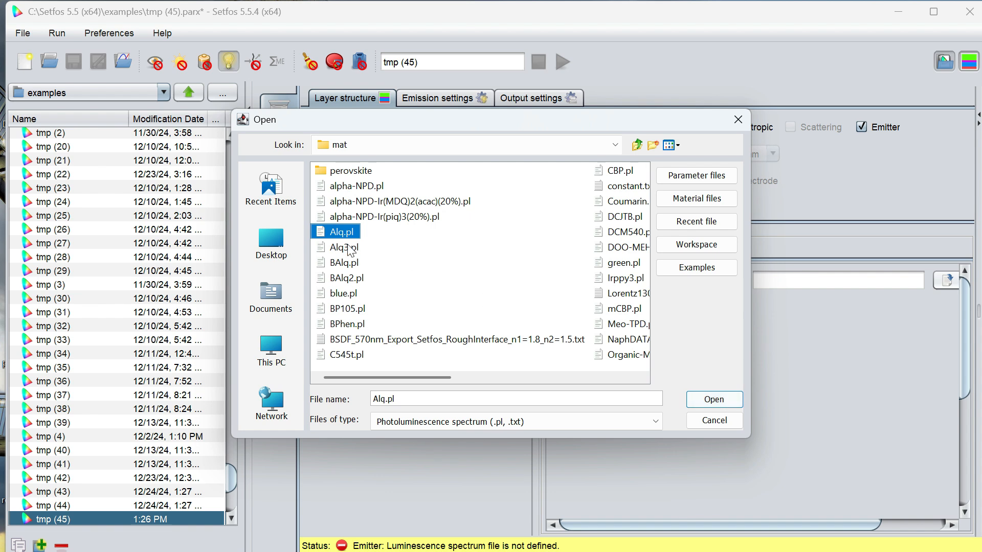
click(716, 403)
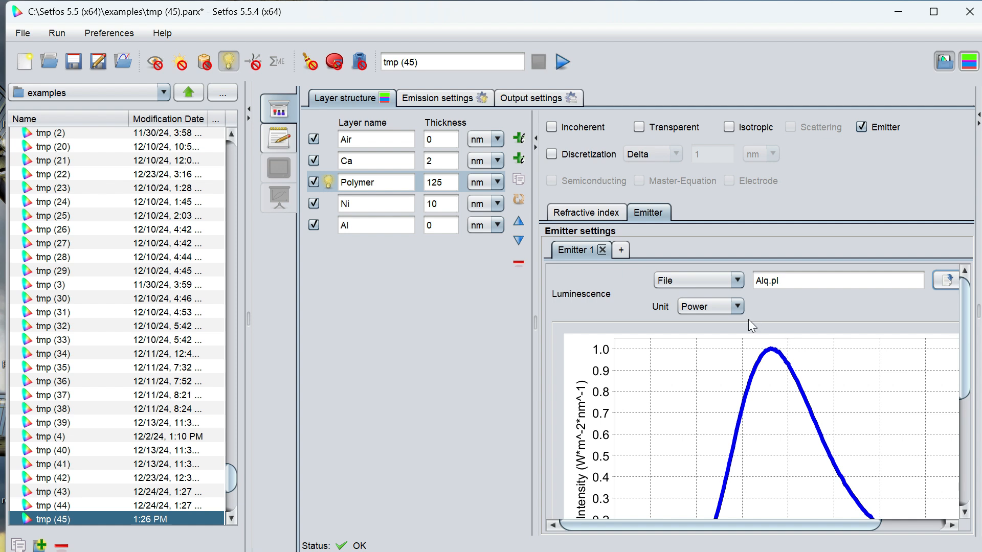
click(735, 306)
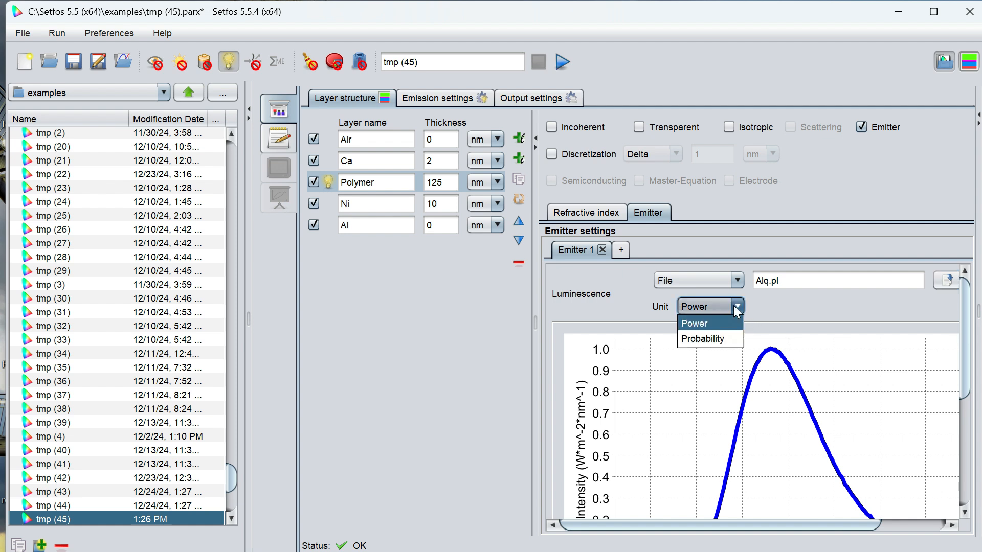
click(726, 339)
- Place the emitter's Delta distribution at position 0.5 and keep the dipole orientation Isotropic
drag(961, 391, 969, 493)
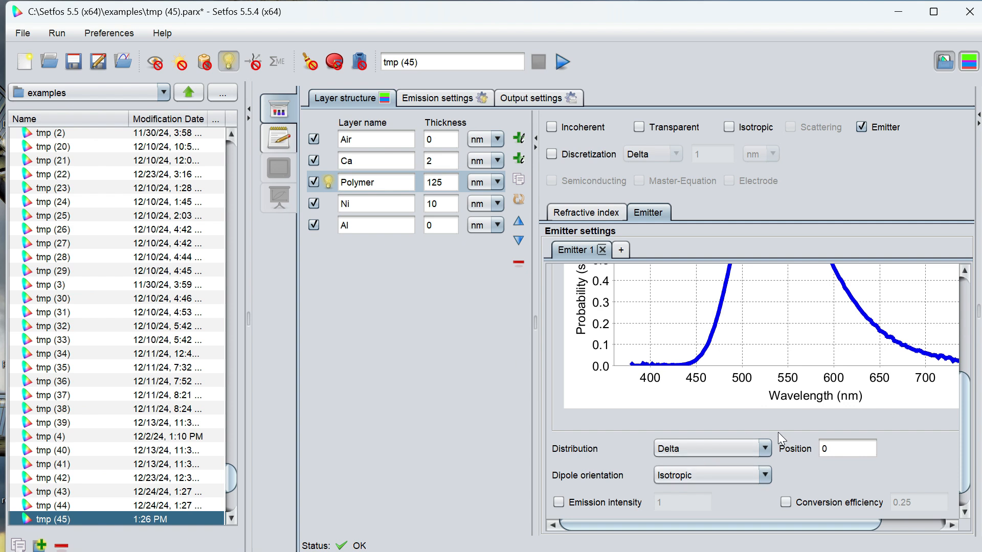
click(844, 449)
text(0.5)
click(673, 476)
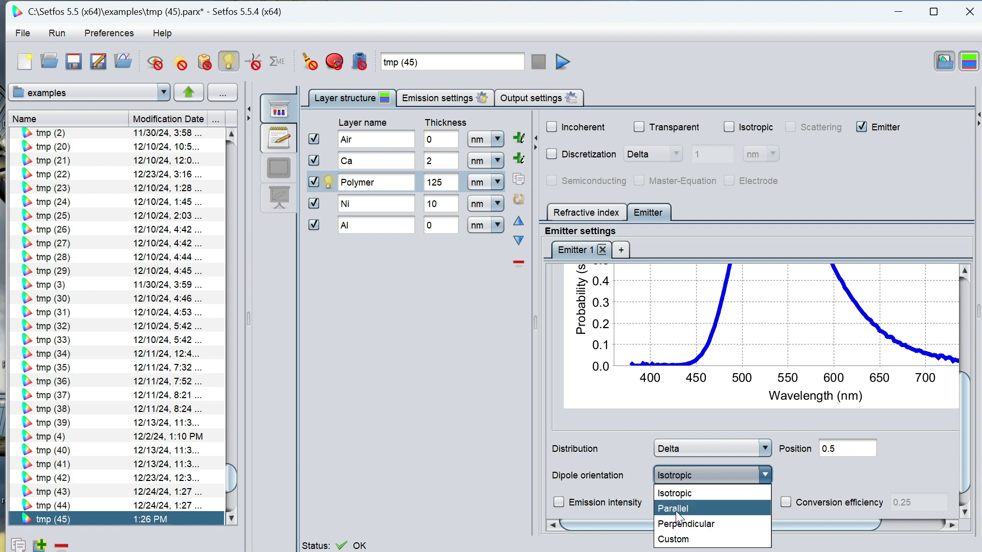
click(692, 471)
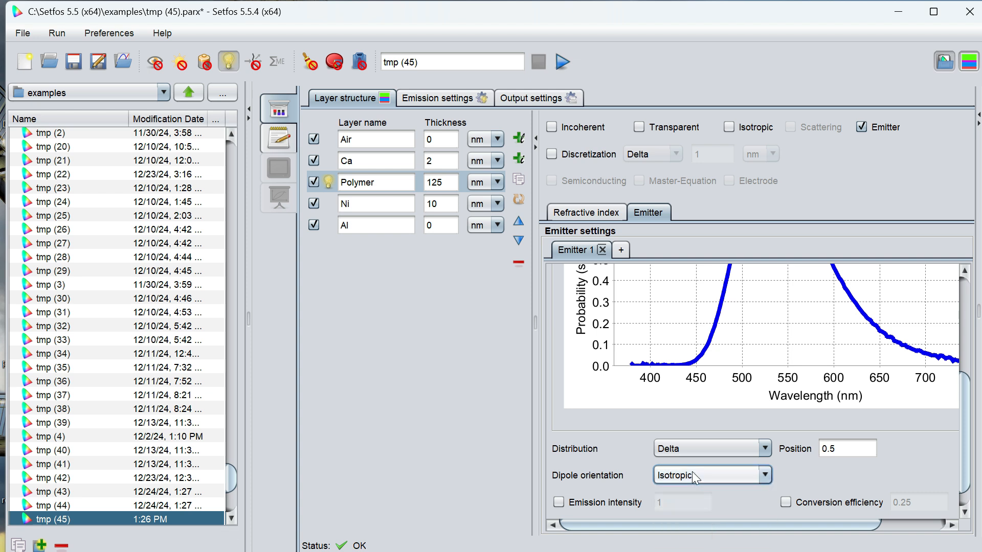
scroll(963, 438, down, 1)
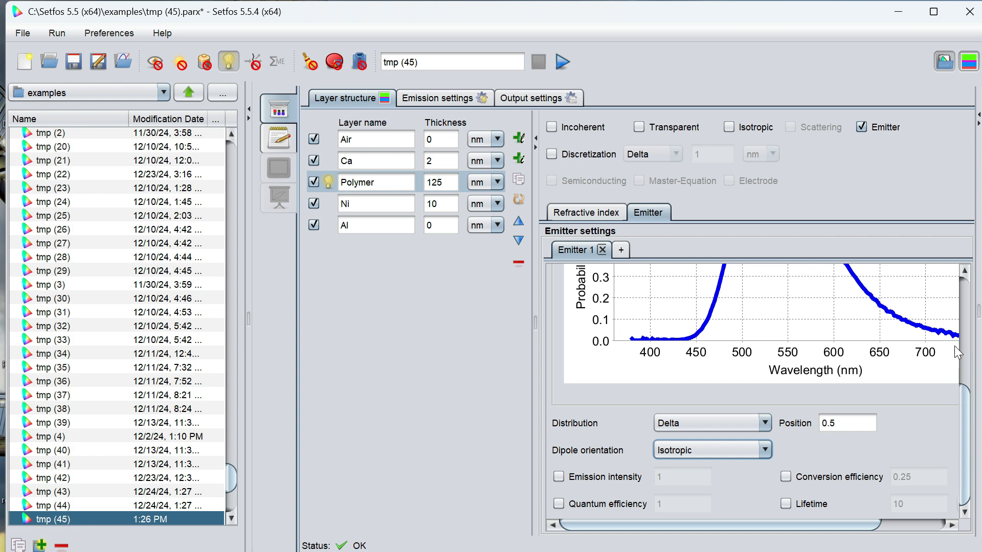
- In the emission settings, keep the Spectral emission mode and set the wavelength sweep step to 2 nm
click(446, 98)
click(577, 134)
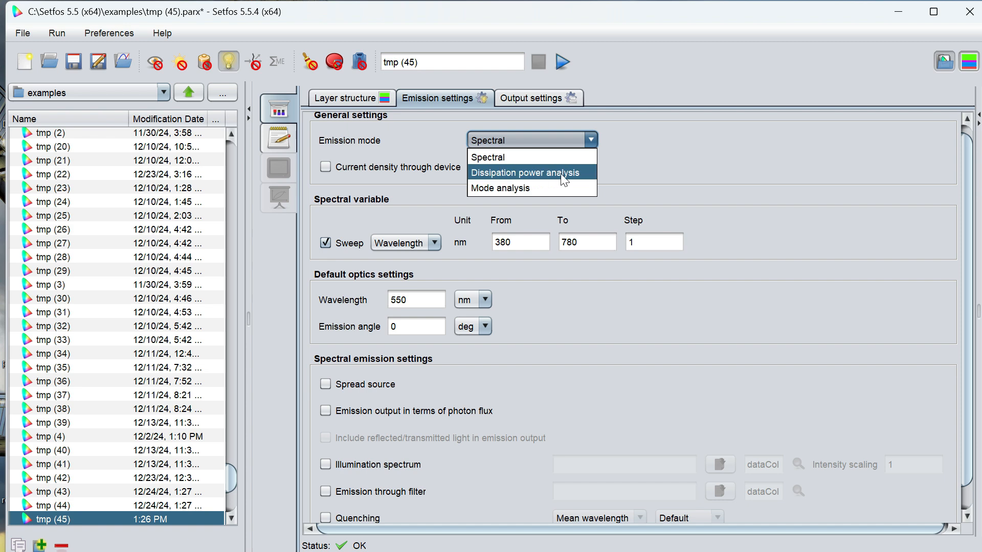
click(496, 146)
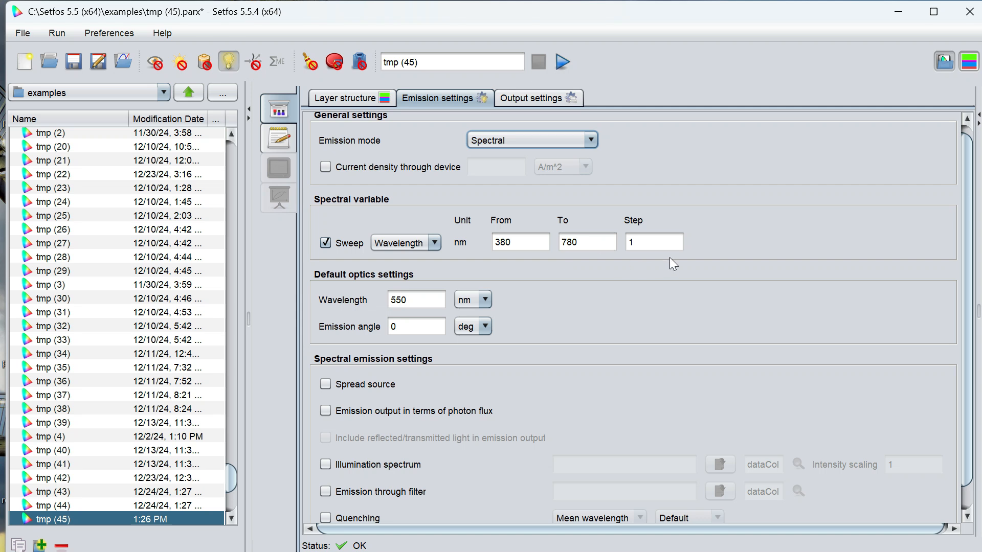
click(663, 244)
key(BackSpace)
text(2)
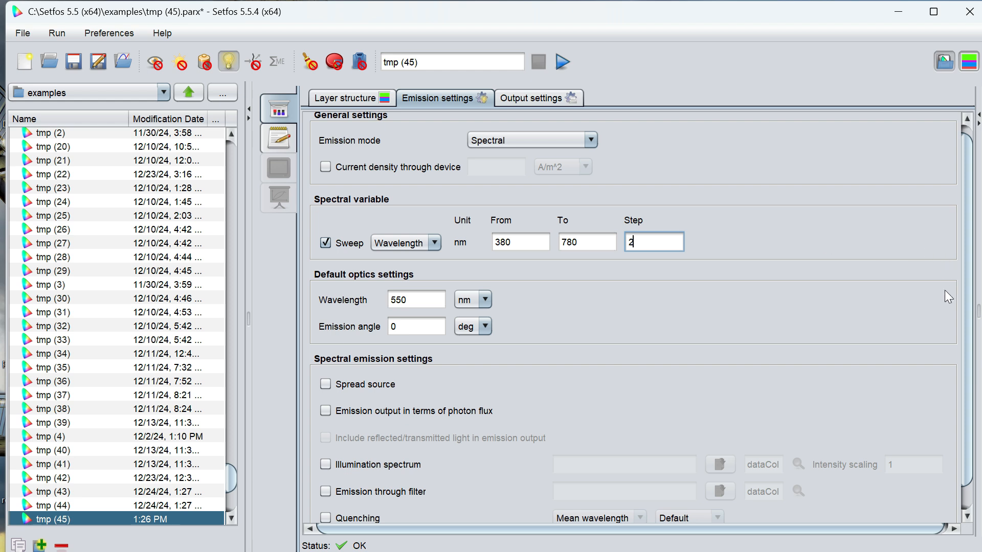
- Enable quenching in the spectral emission settings with the Mean wavelength method and the Force reset option
scroll(975, 378, down, 1)
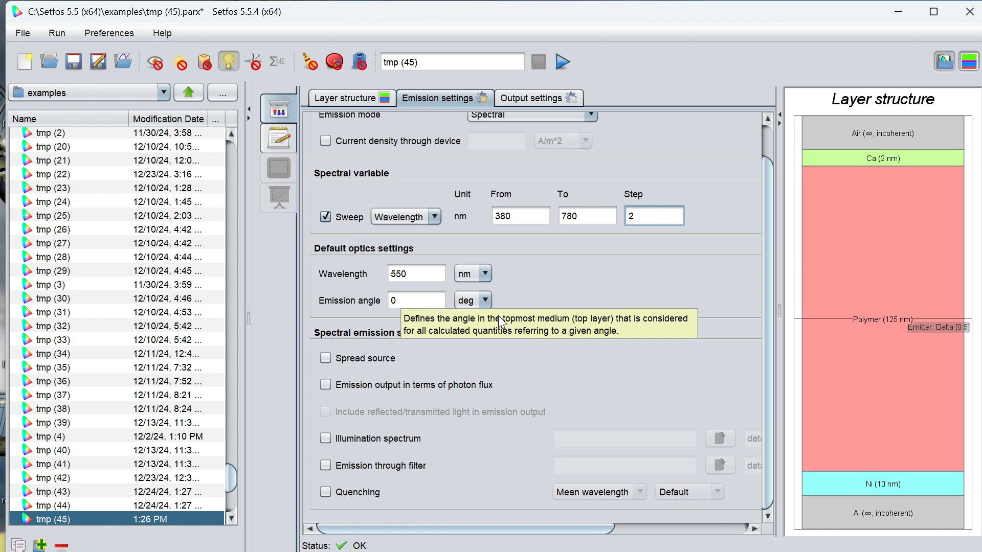
click(324, 493)
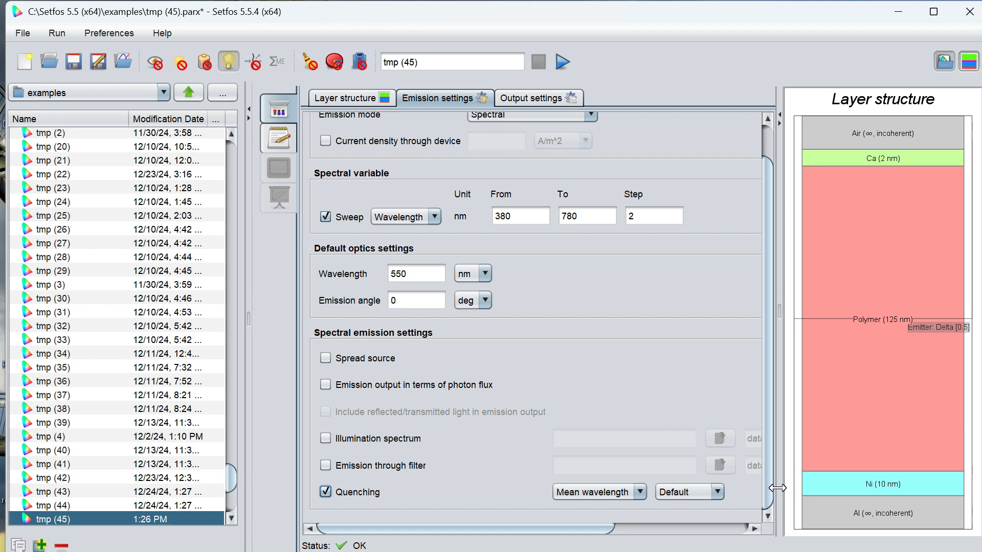
click(683, 493)
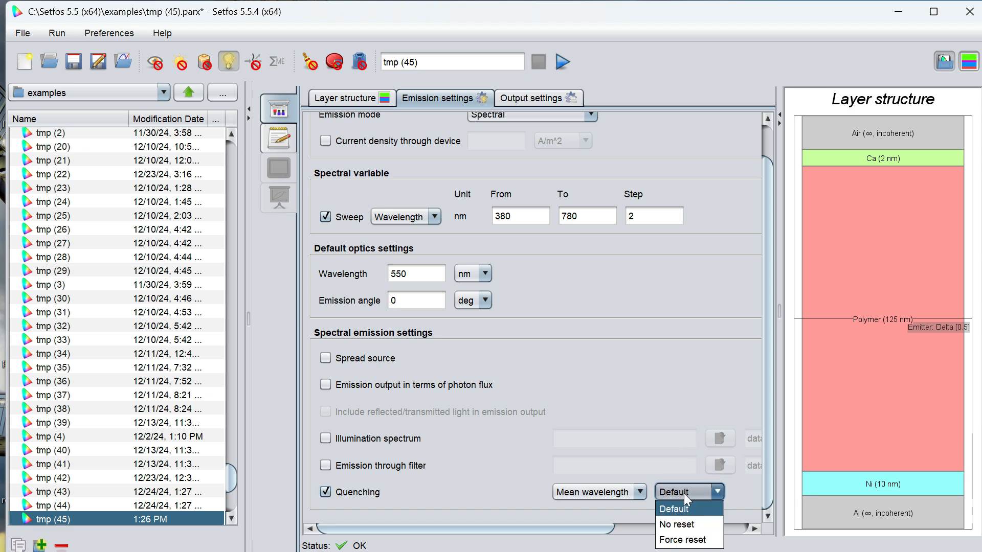
click(681, 540)
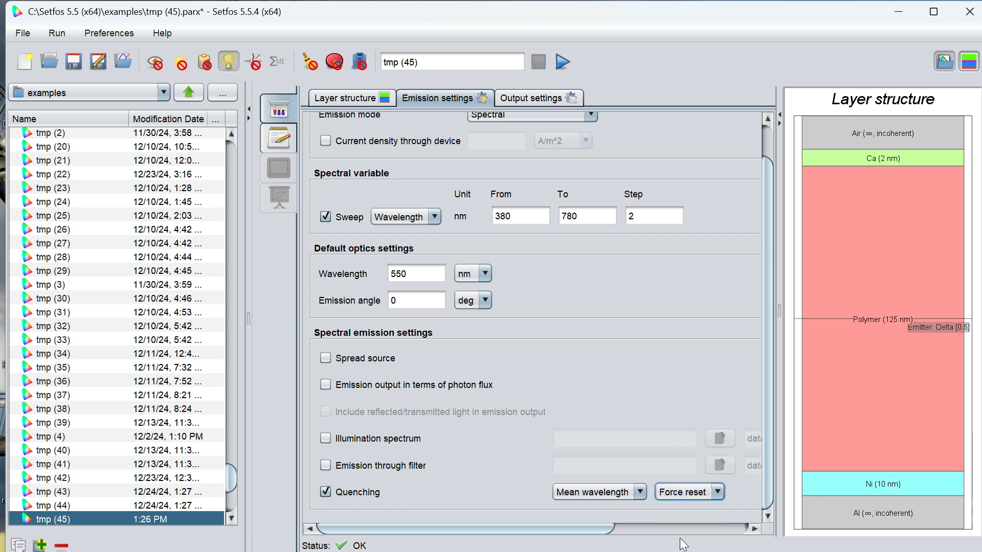
click(618, 497)
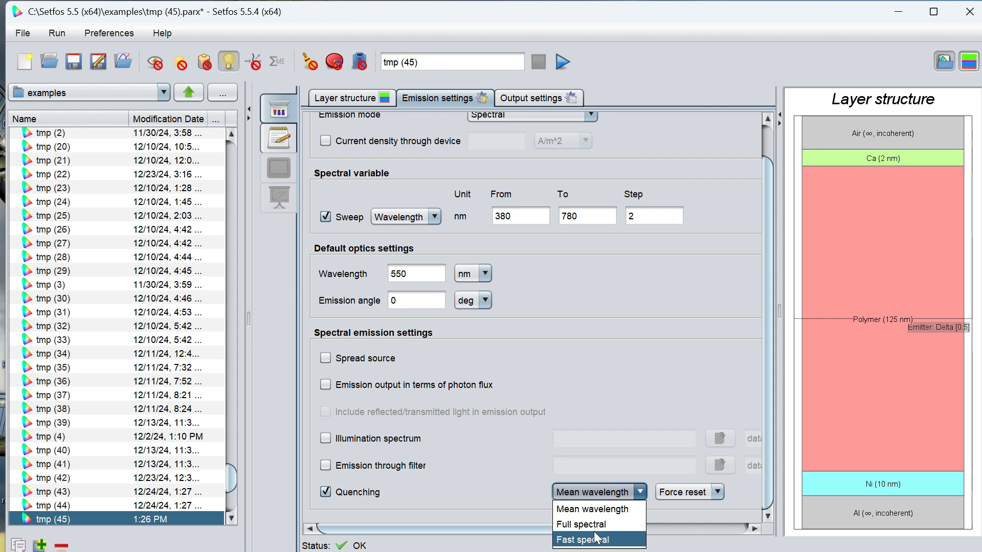
click(581, 494)
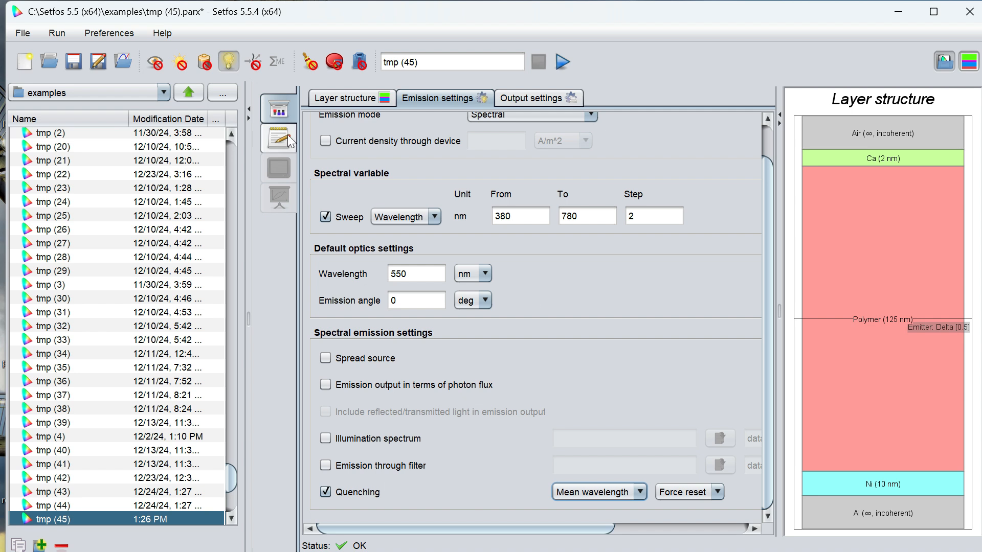
- Enable optimization and look through the optical, layer and emitter quantities available as optimization parameters
click(340, 60)
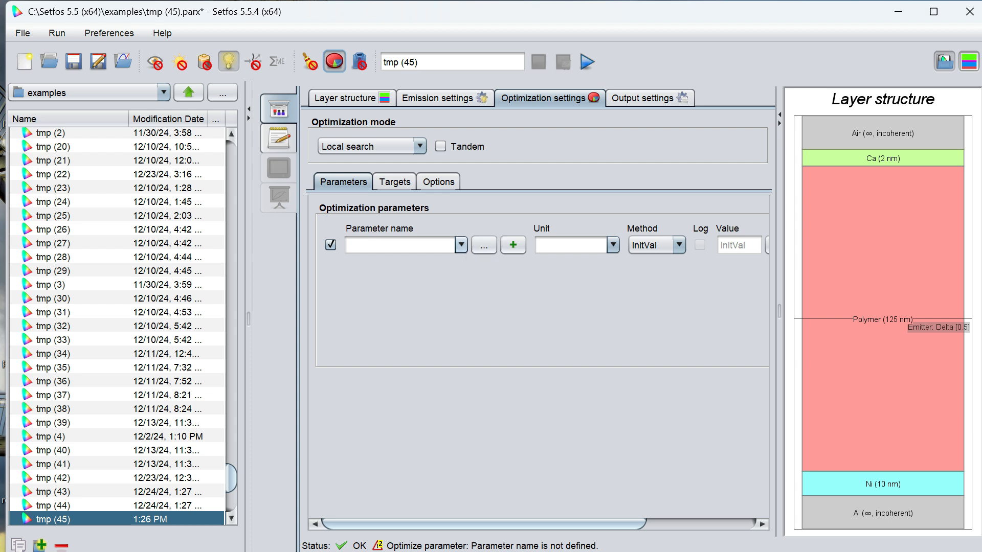
click(460, 249)
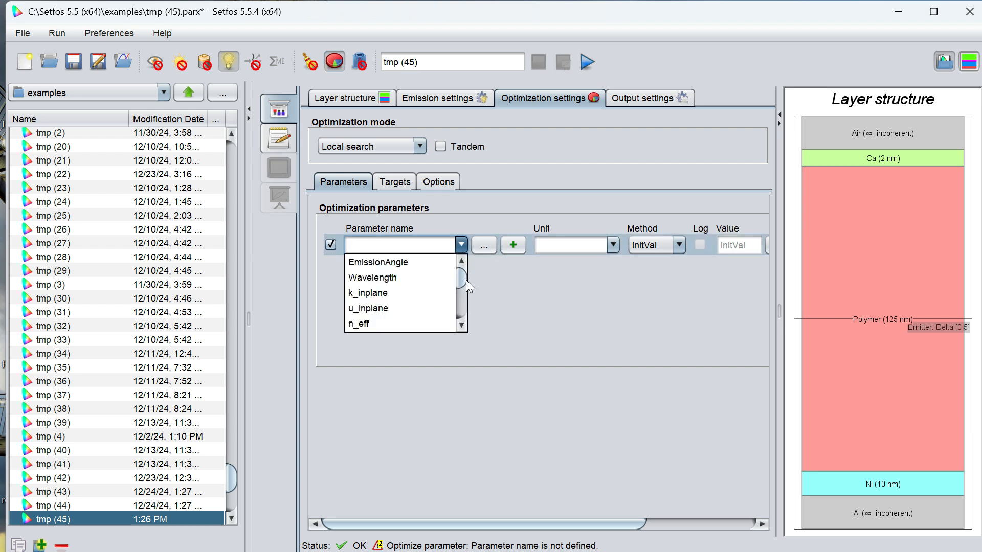
mouse_move(462, 277)
mouse_down()
mouse_move(461, 315)
mouse_move(461, 271)
mouse_up()
click(481, 246)
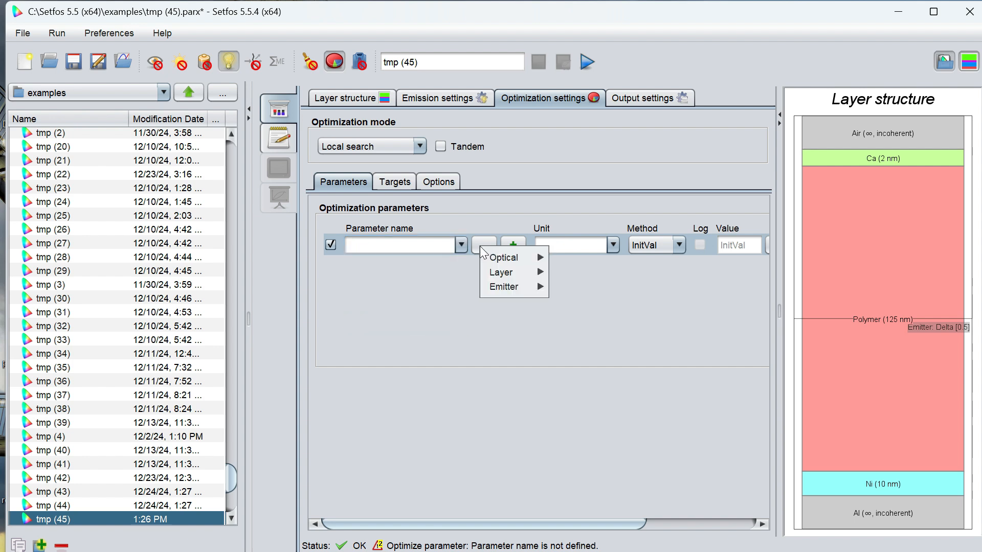
mouse_move(498, 259)
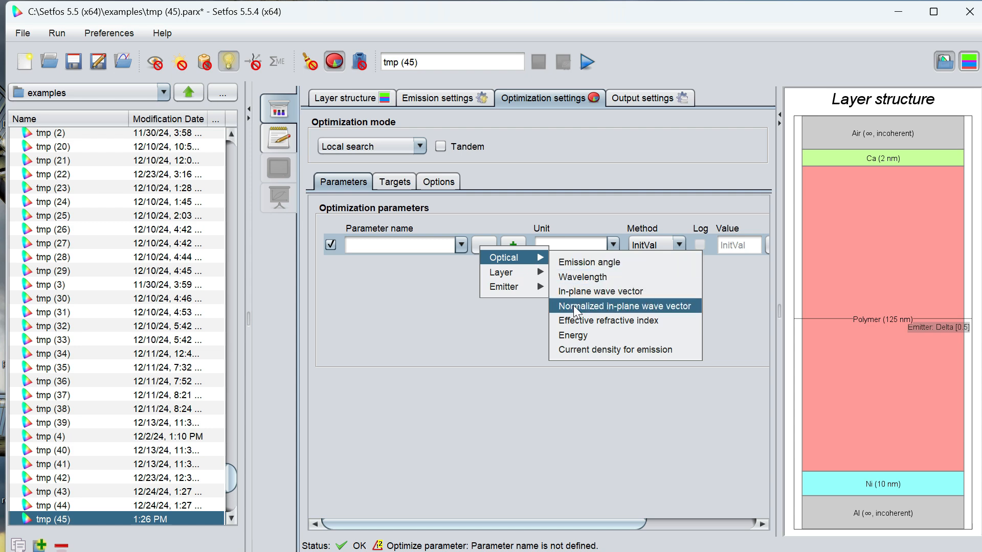
mouse_move(501, 281)
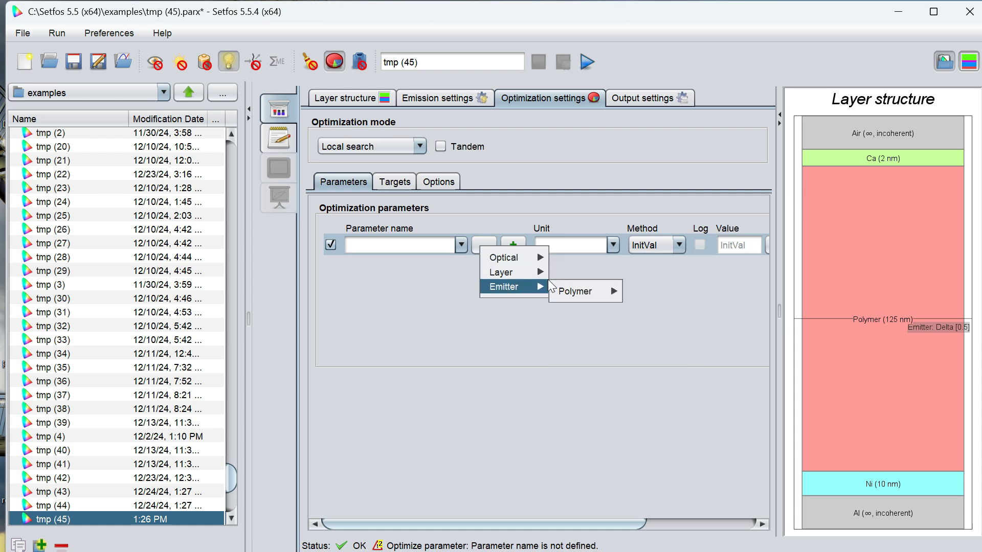
mouse_move(548, 272)
mouse_move(585, 312)
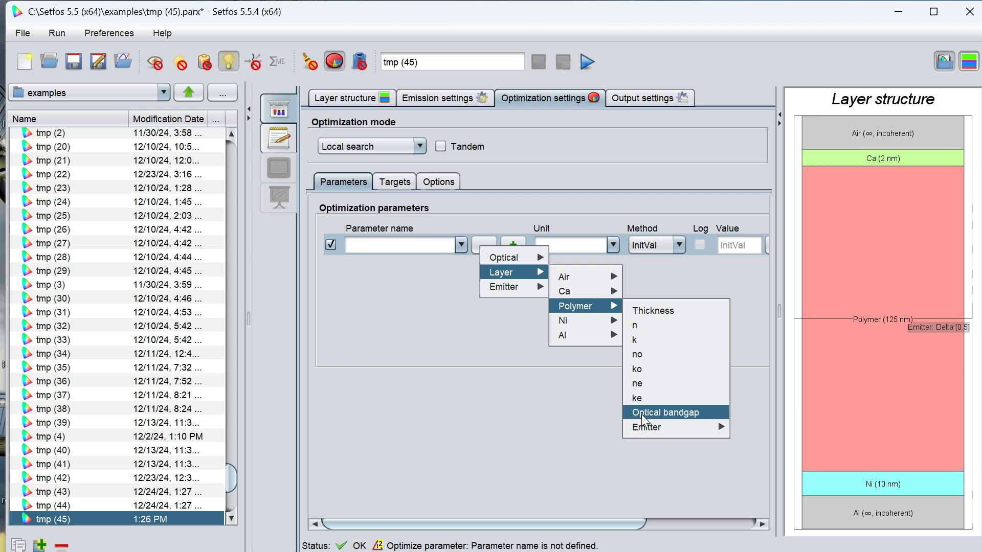
mouse_move(643, 426)
mouse_move(754, 431)
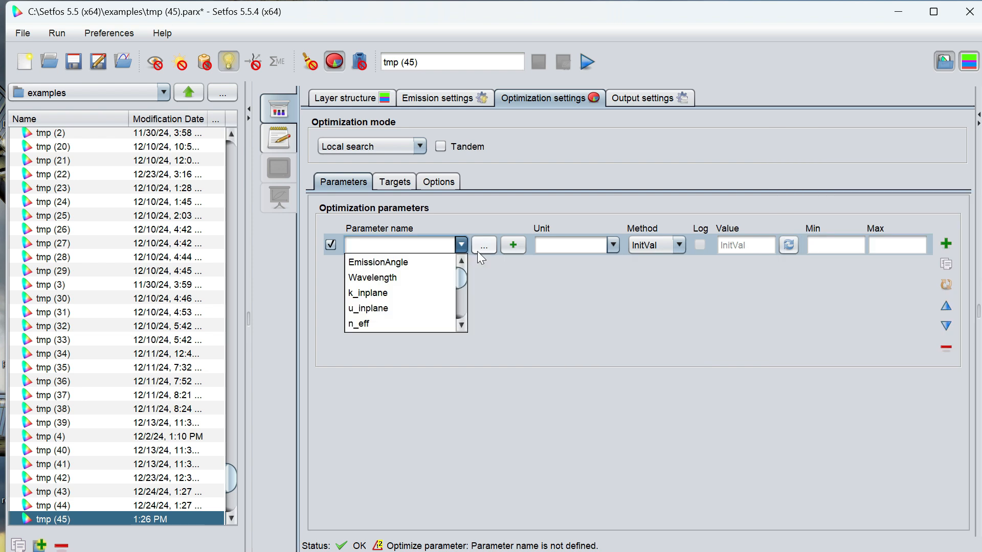
- Choose the Polymer layer's thickness as the optimization parameter
click(477, 251)
mouse_move(531, 293)
mouse_move(609, 299)
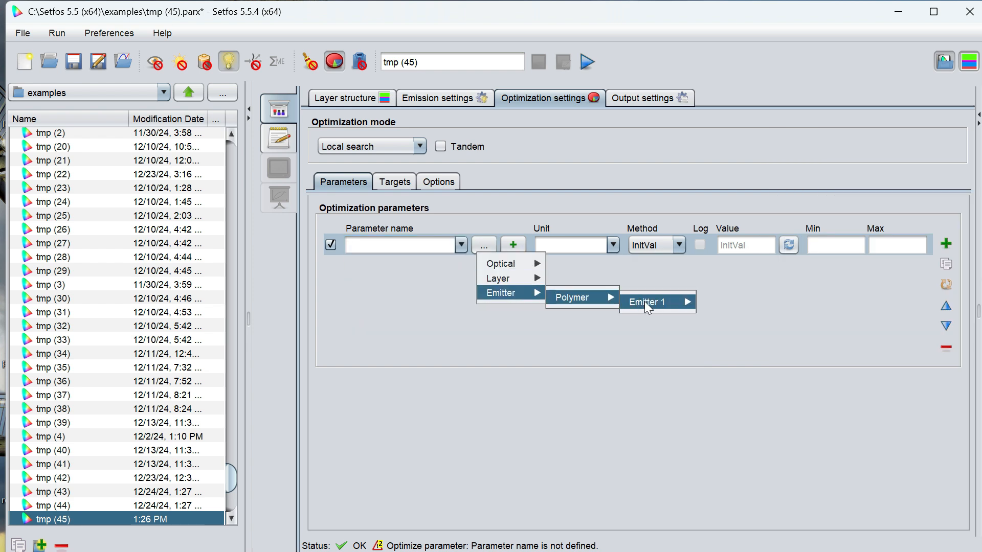
mouse_move(511, 278)
mouse_move(576, 312)
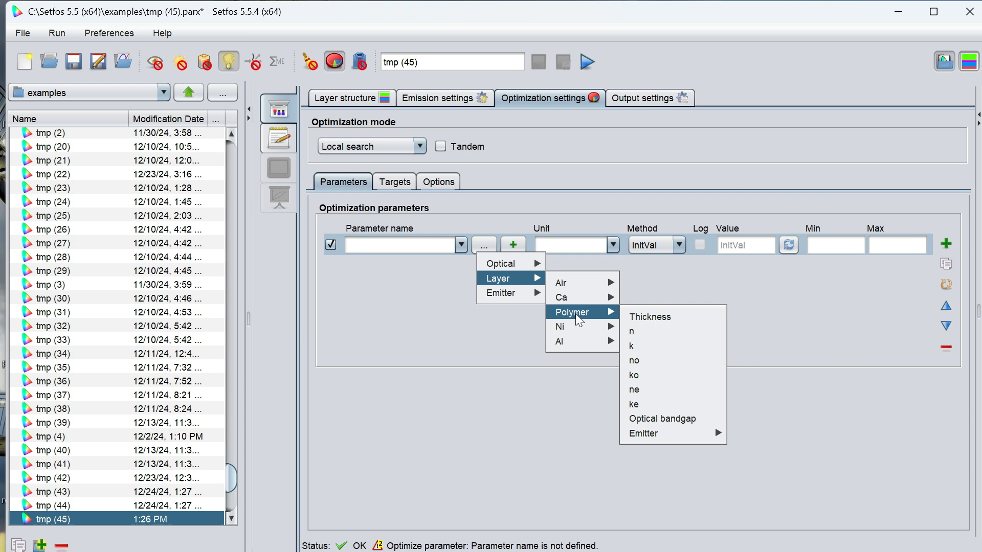
click(650, 314)
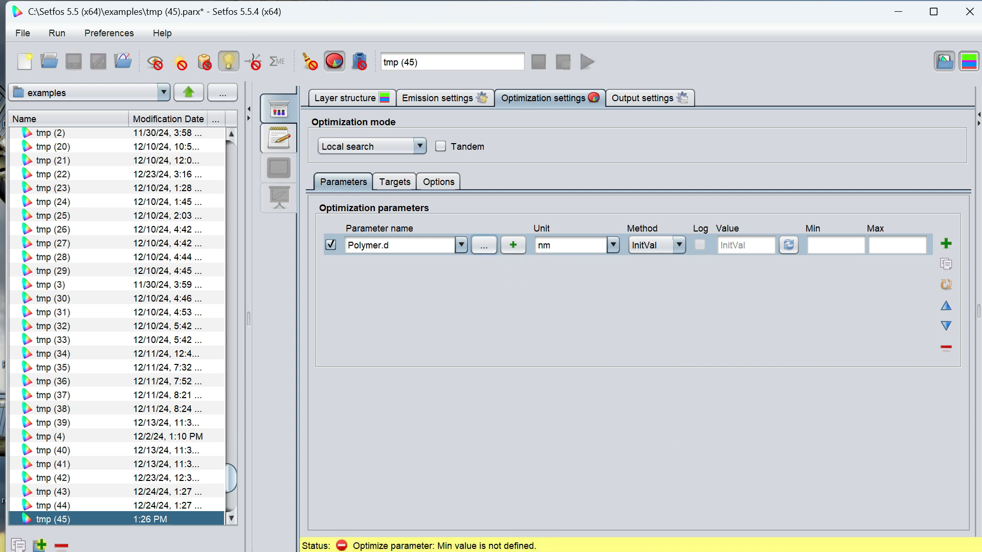
- Give the Polymer thickness parameter an initial value of 100 nm, a minimum of 10 and a maximum of 250
click(746, 245)
text(100)
click(833, 246)
text(10)
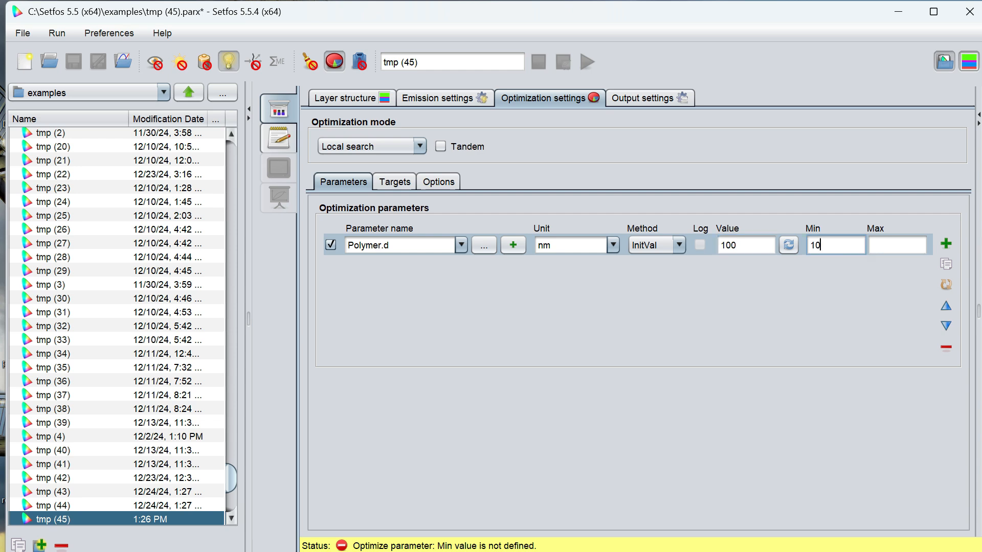
click(897, 246)
text(250)
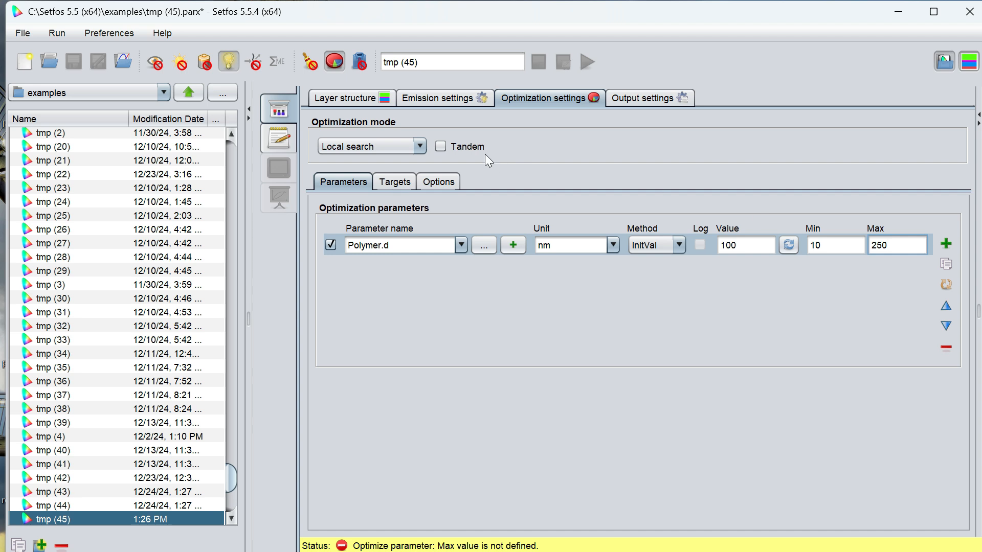
- Choose the optical key figure opt2D.Rad as the optimization target in TargetGroup 1
click(395, 183)
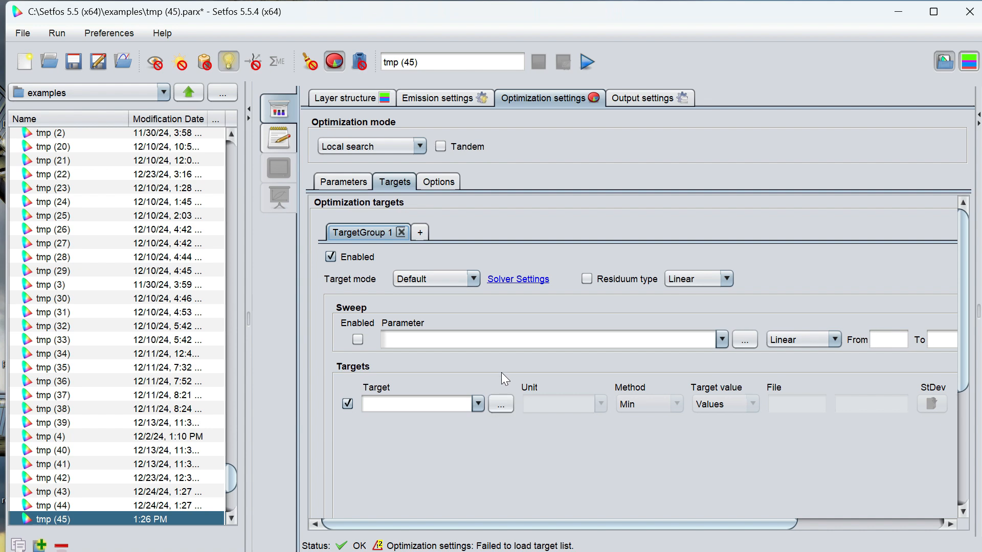
click(497, 408)
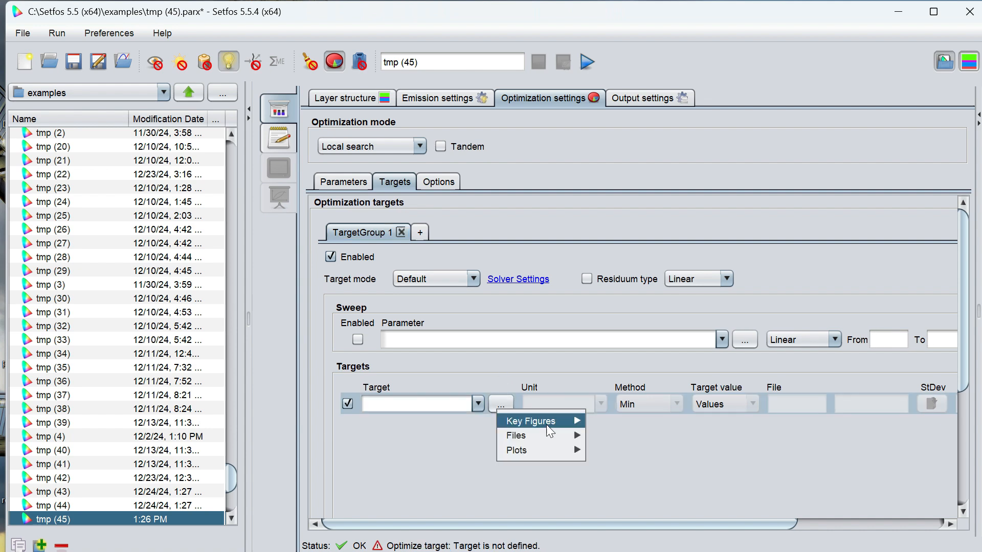
mouse_move(557, 424)
mouse_move(729, 422)
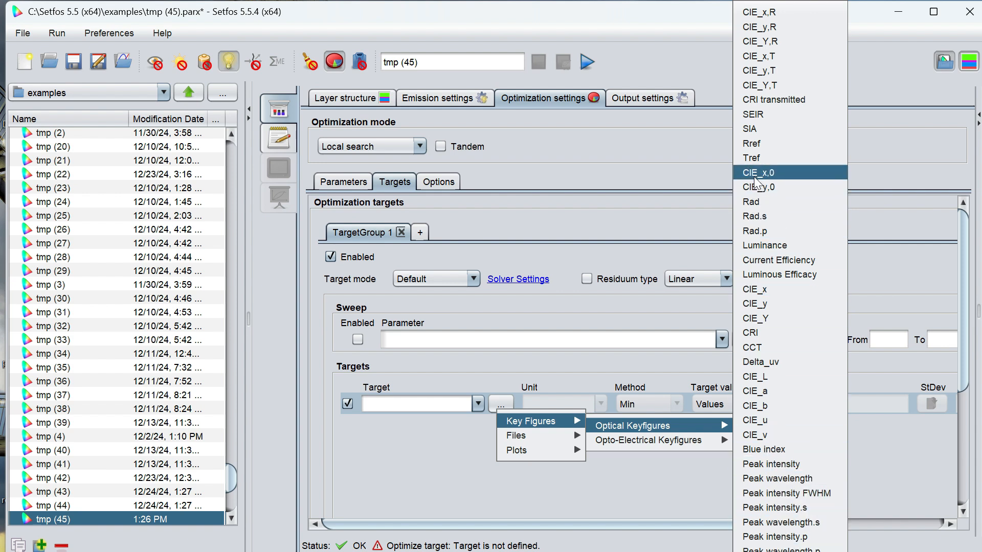
click(759, 203)
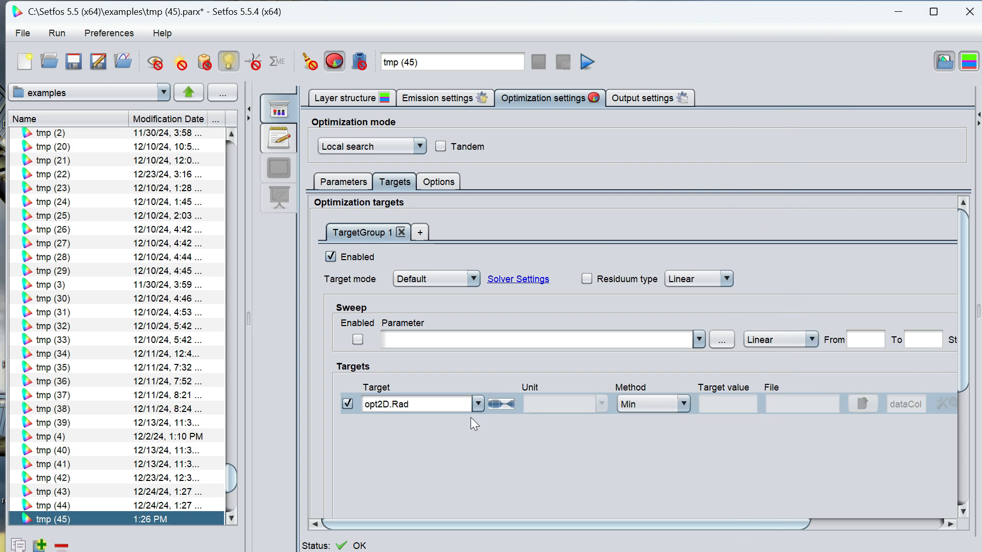
click(478, 404)
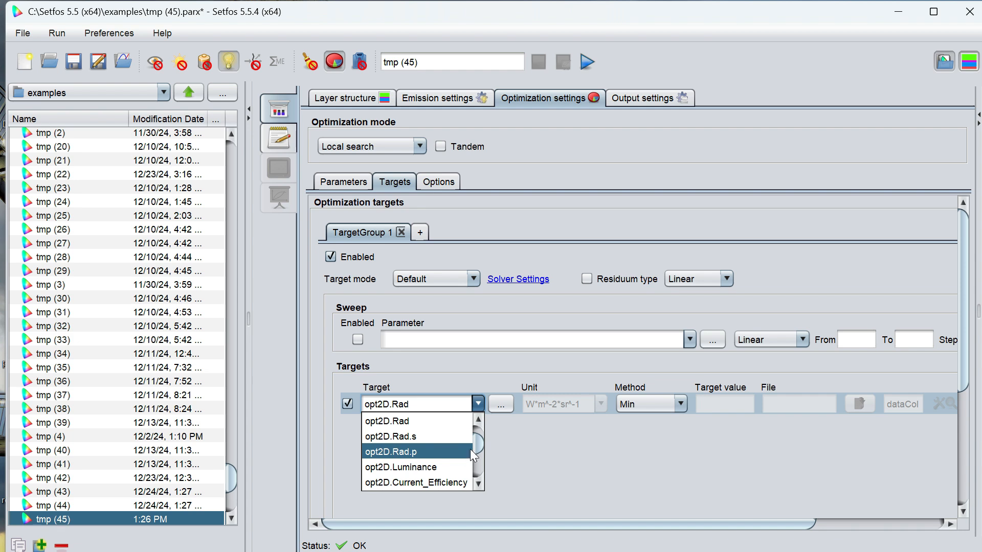
click(469, 451)
click(478, 404)
click(419, 420)
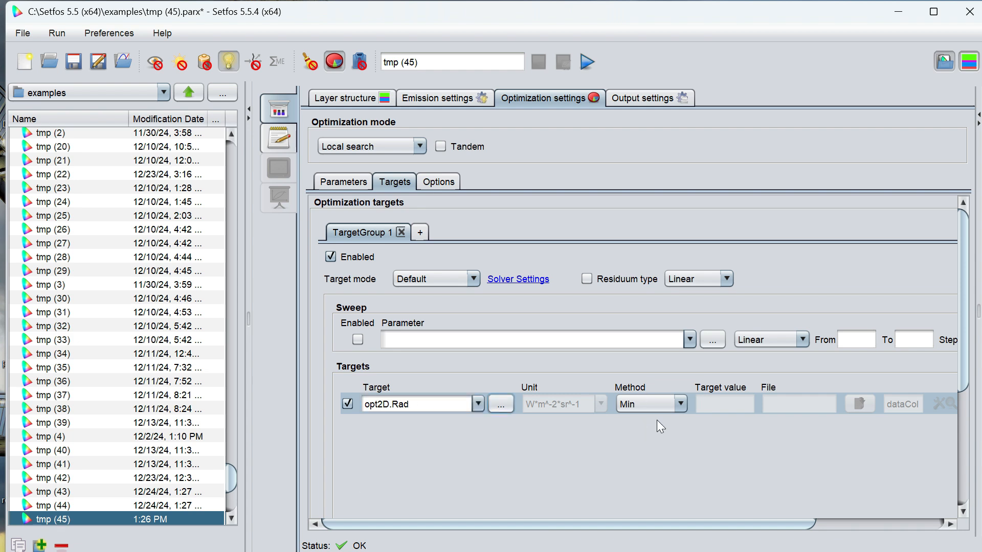
- Set the opt2D.Rad target's method to Max and keep the optimization mode on Local search
click(659, 402)
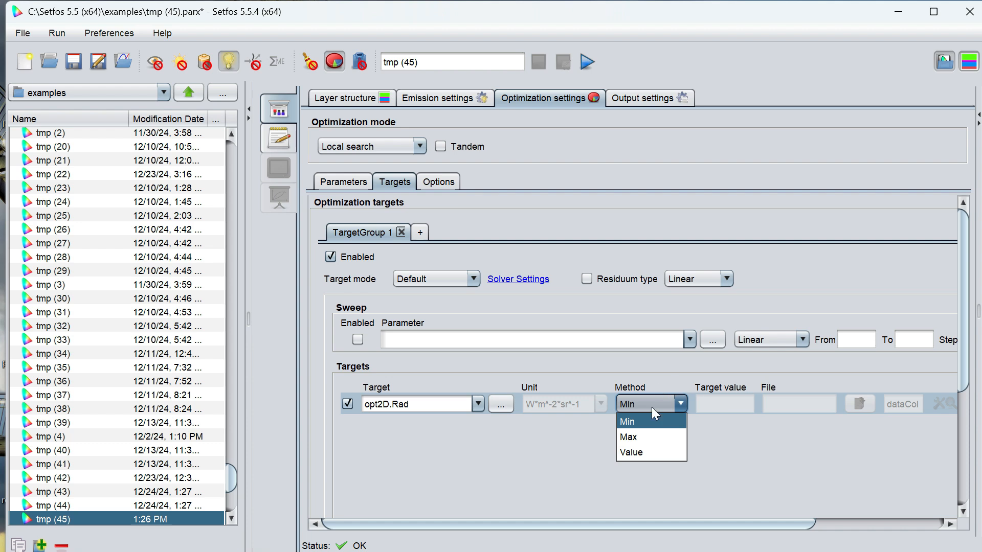
click(637, 435)
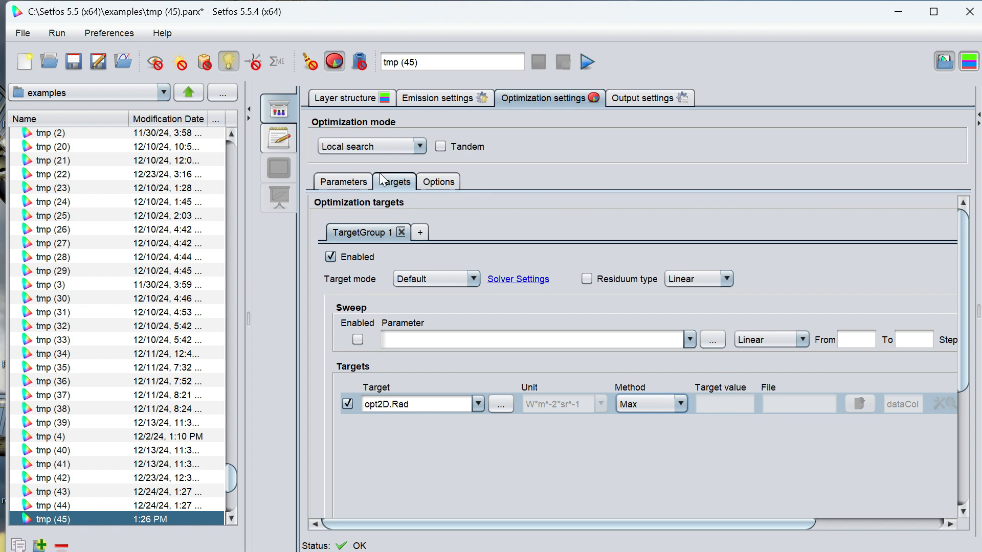
click(413, 144)
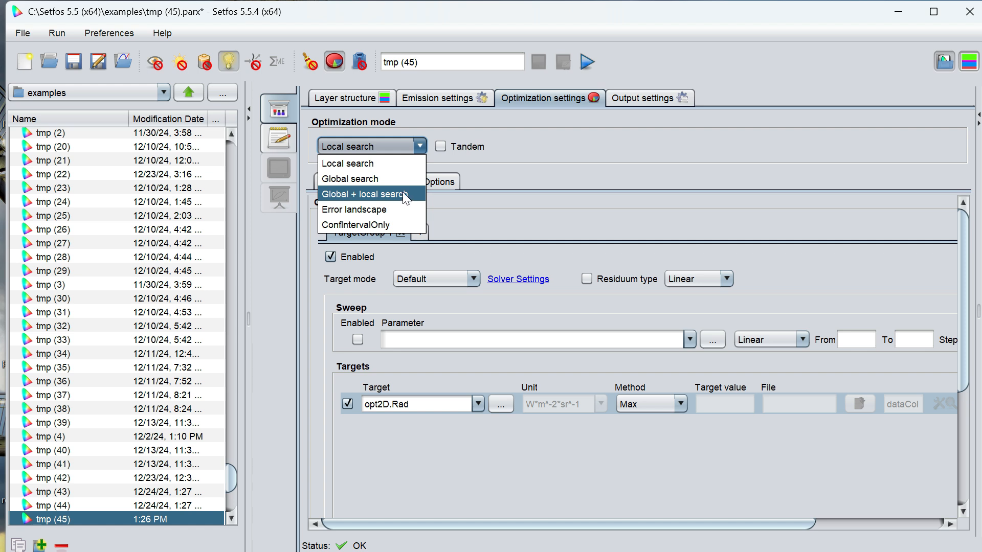
click(382, 165)
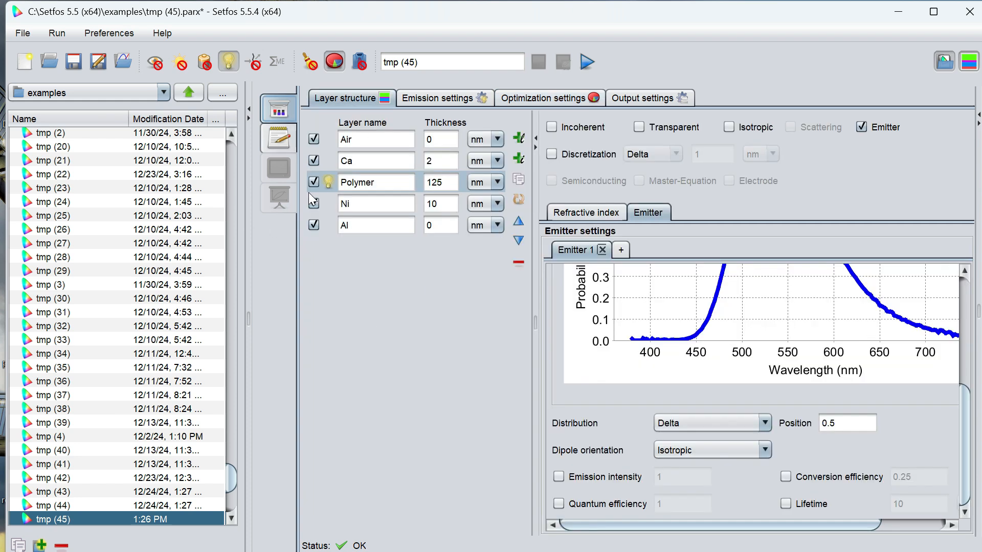
- Name the simulation Oled.Optimization, then run it and display the optimization result for the Polymer thickness
click(420, 100)
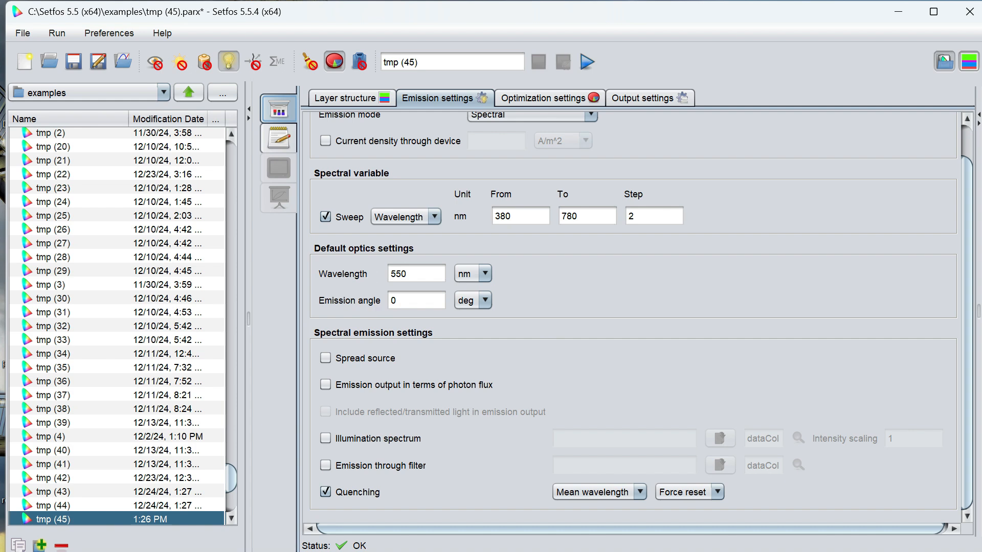
click(561, 98)
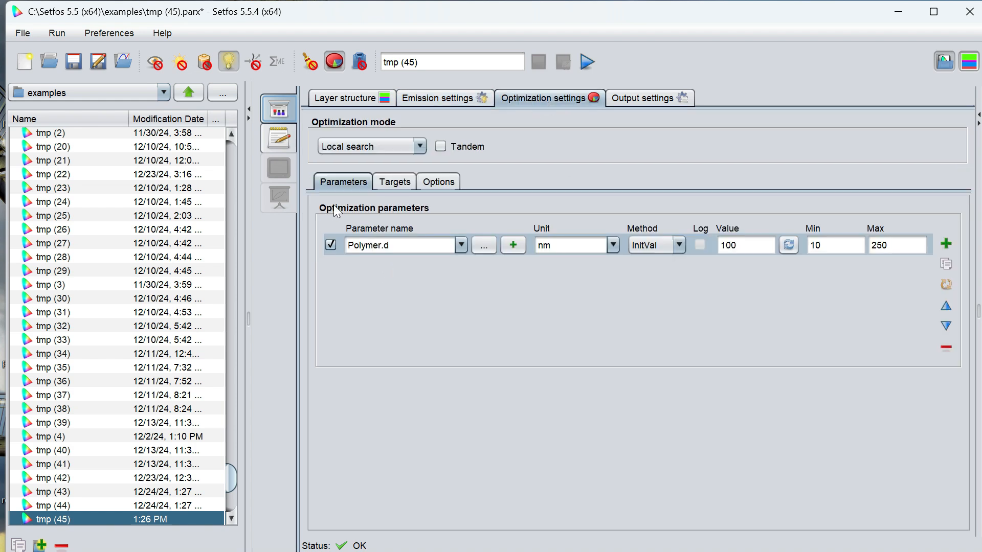
click(438, 181)
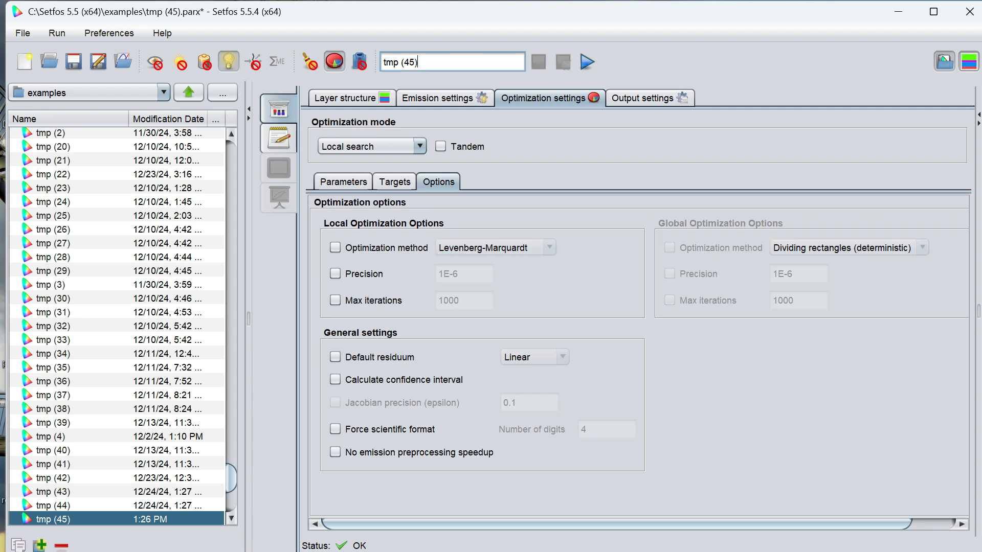
key(BackSpace)
key(BackSpace)
key(BackSpace)
key(BackSpace)
key(BackSpace)
key(BackSpace)
key(BackSpace)
key(BackSpace)
text(Oled.Optimization)
click(586, 62)
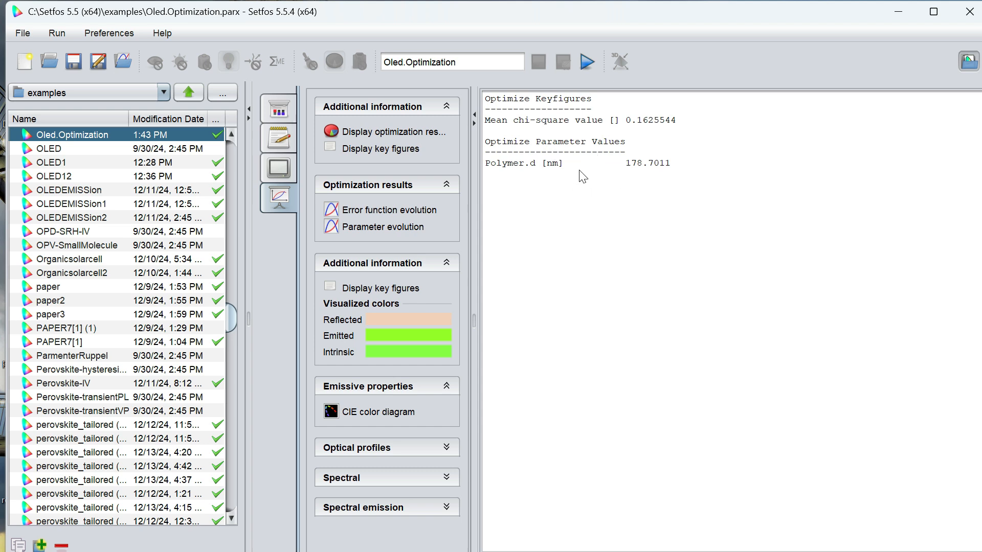
click(404, 132)
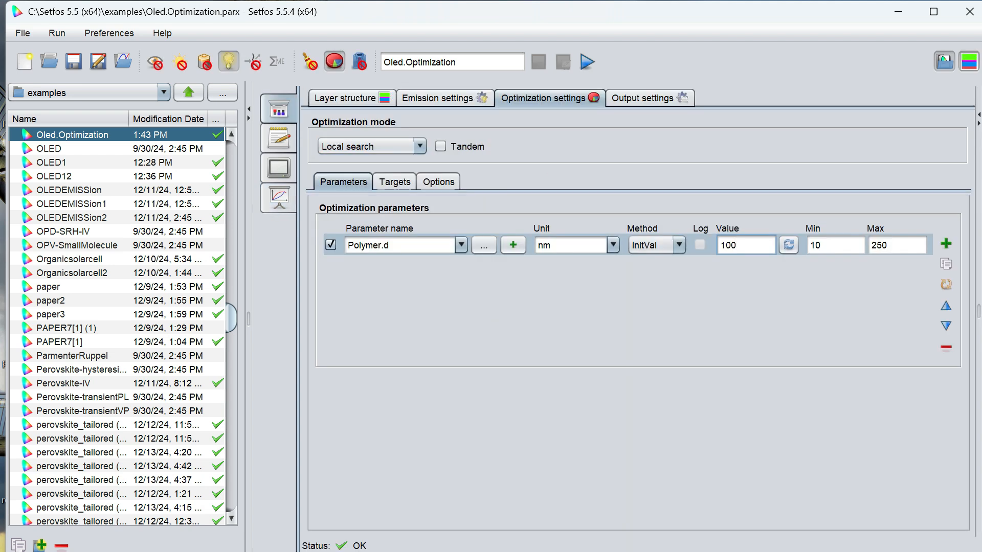
- Set the Polymer thickness parameter's initial value to 25 nm and rerun the optimization
key(BackSpace)
key(BackSpace)
key(BackSpace)
text(25)
click(587, 65)
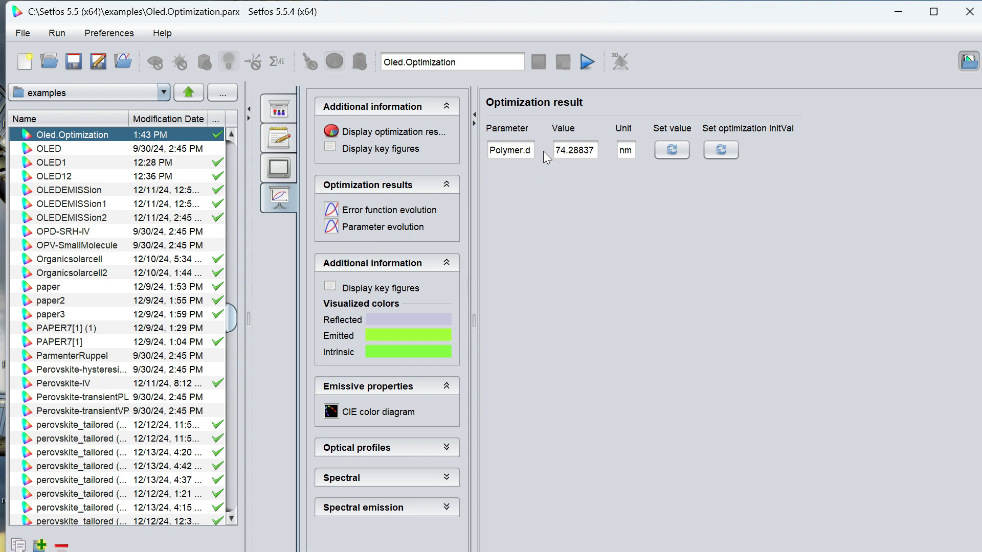
- Change the Polymer thickness parameter's method to PreScan with a value of 25 and rerun the optimization
click(287, 112)
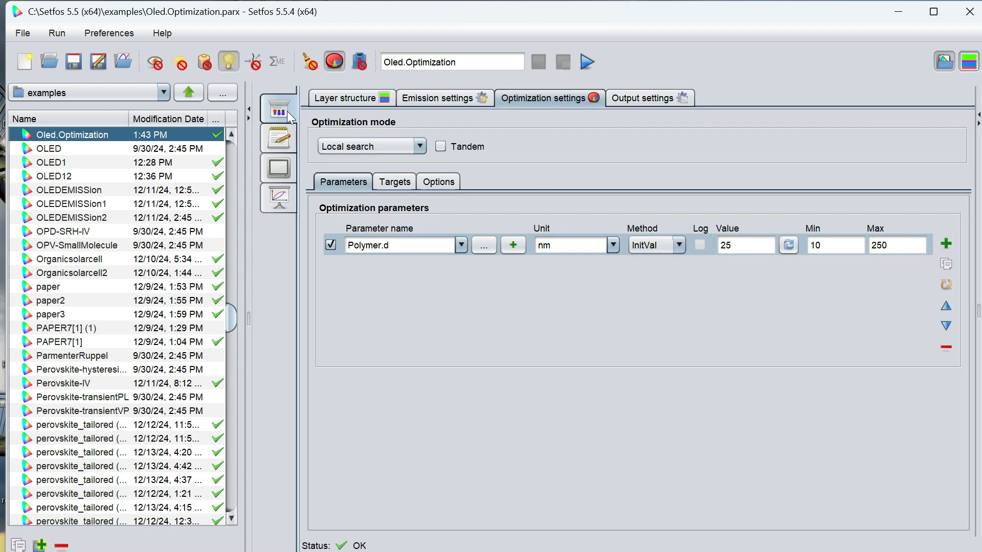
click(659, 252)
click(663, 278)
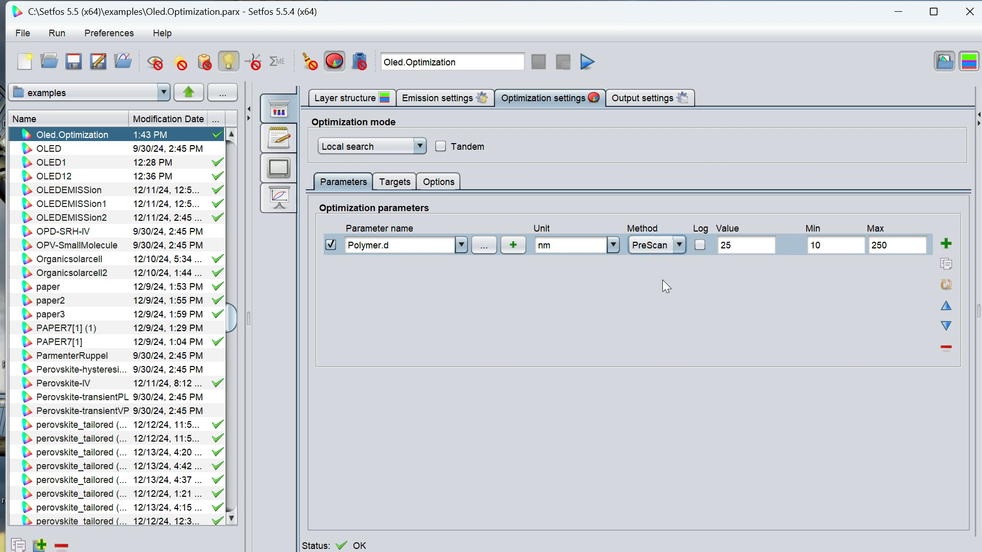
click(585, 65)
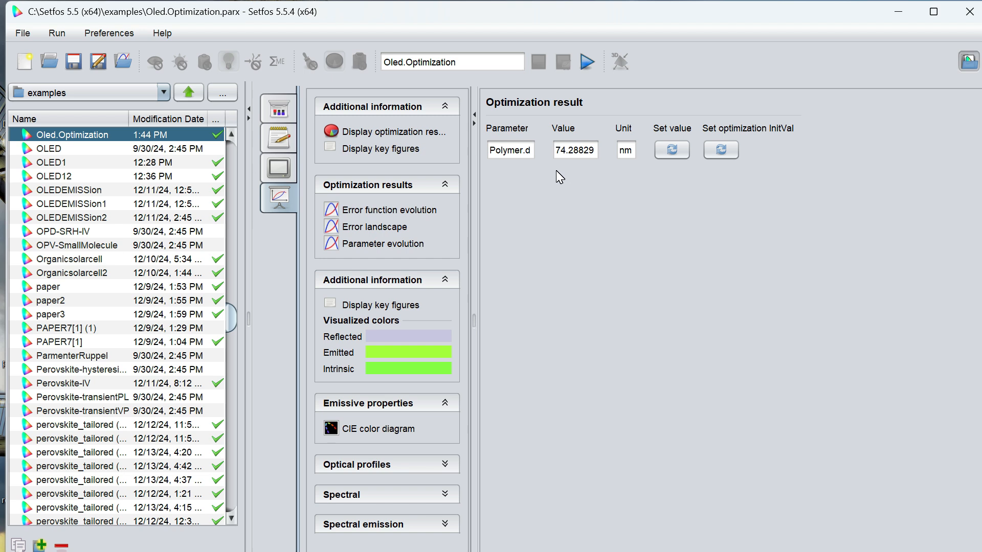
- Add a second optimization parameter below Polymer.d and assign the Polymer emitter's Em.1.DipolePosition to it
click(279, 109)
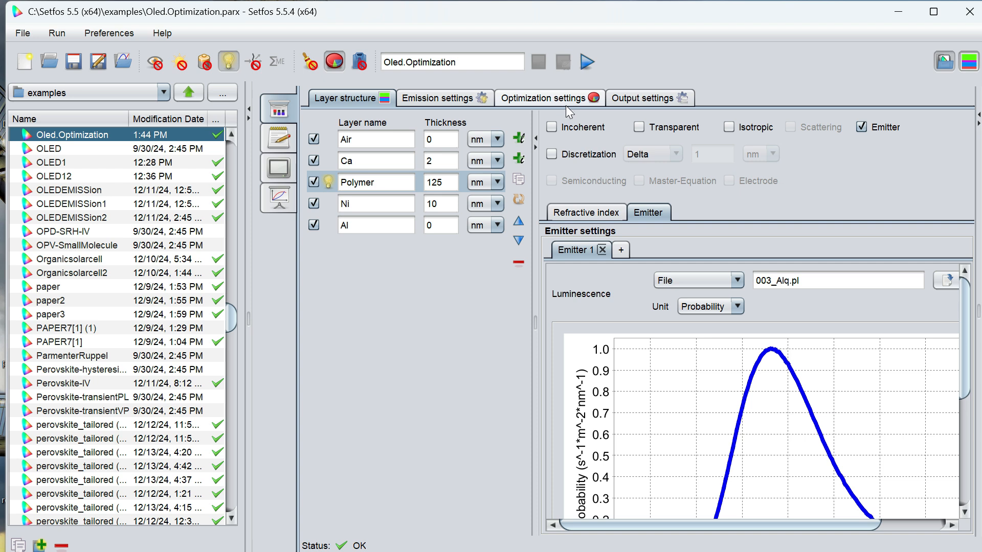
click(543, 97)
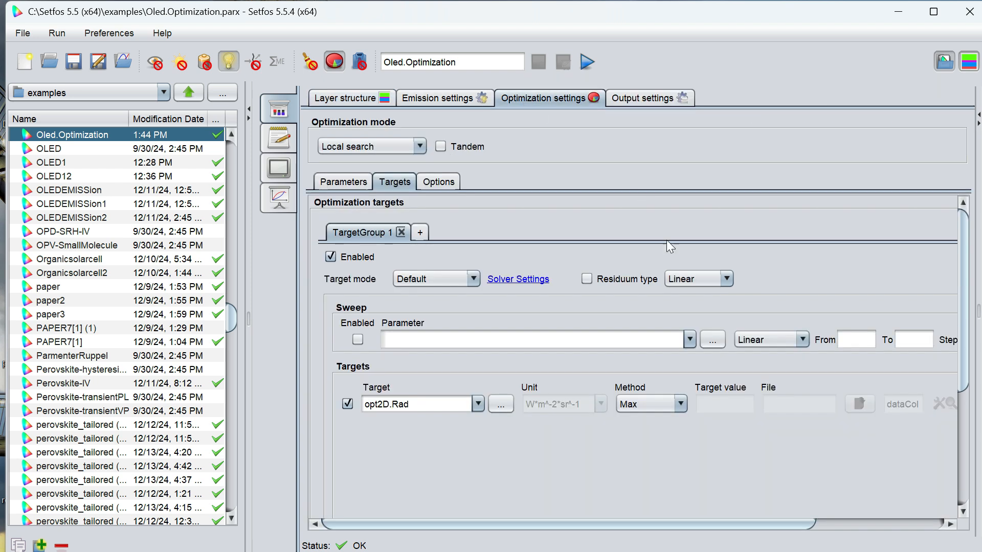
click(355, 183)
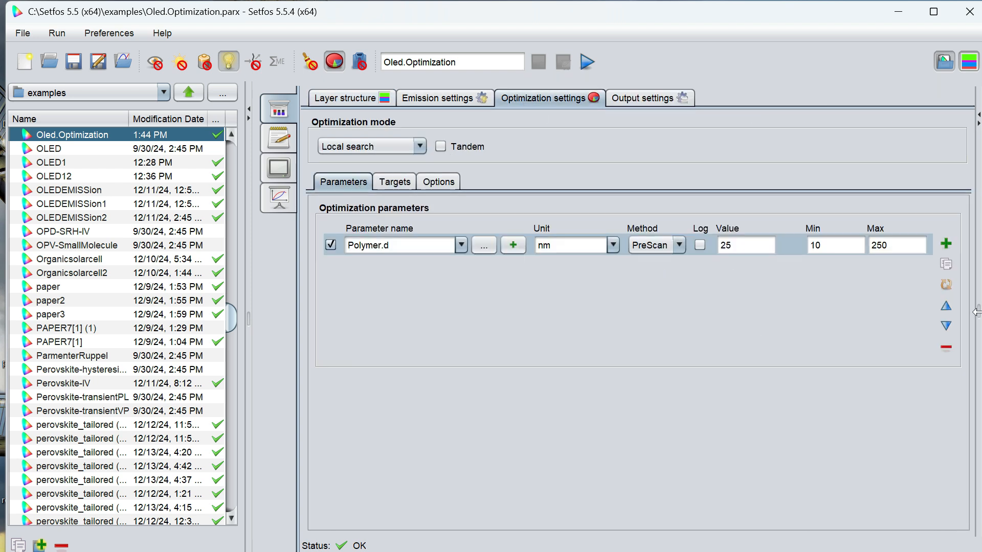
click(949, 244)
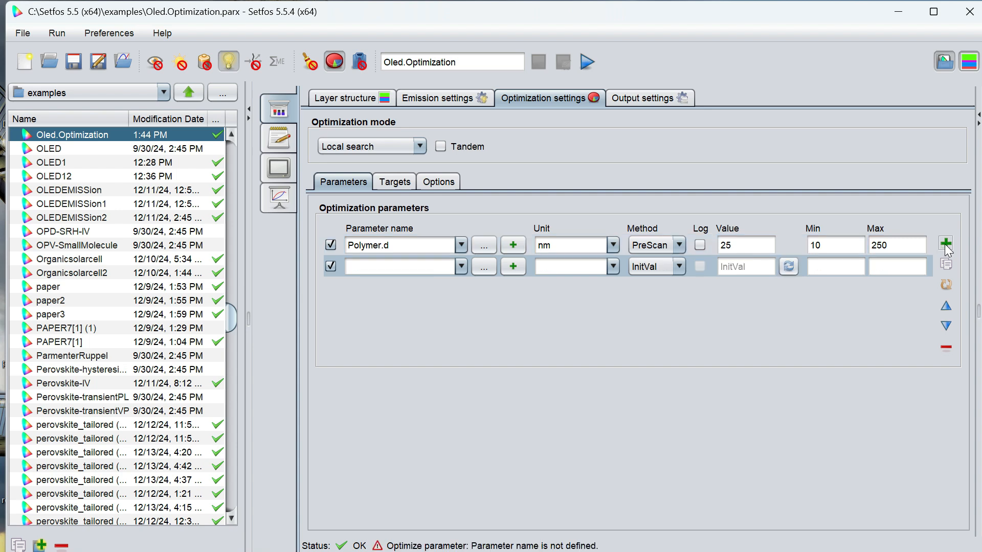
click(462, 266)
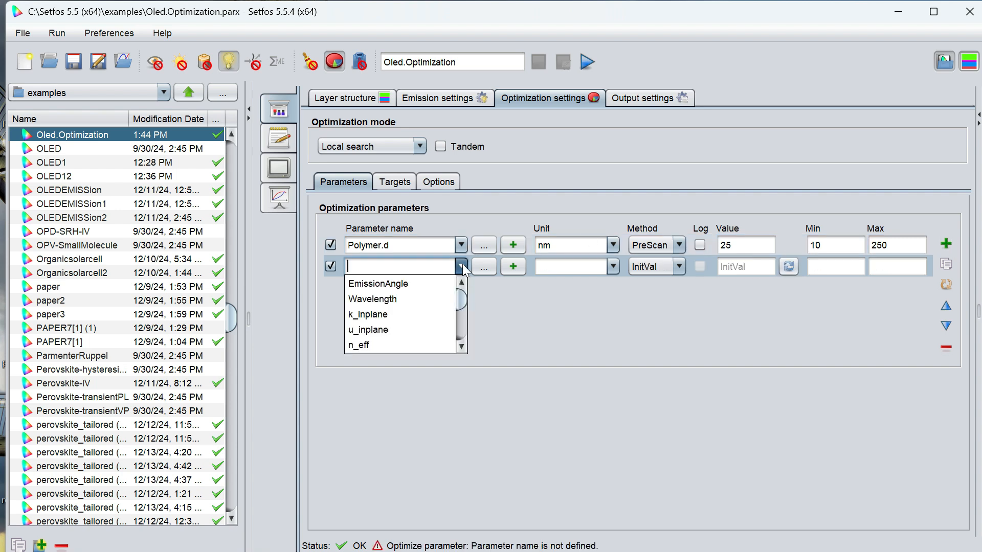
mouse_move(458, 299)
mouse_down()
mouse_move(462, 335)
mouse_move(458, 300)
mouse_move(459, 310)
mouse_up()
click(414, 322)
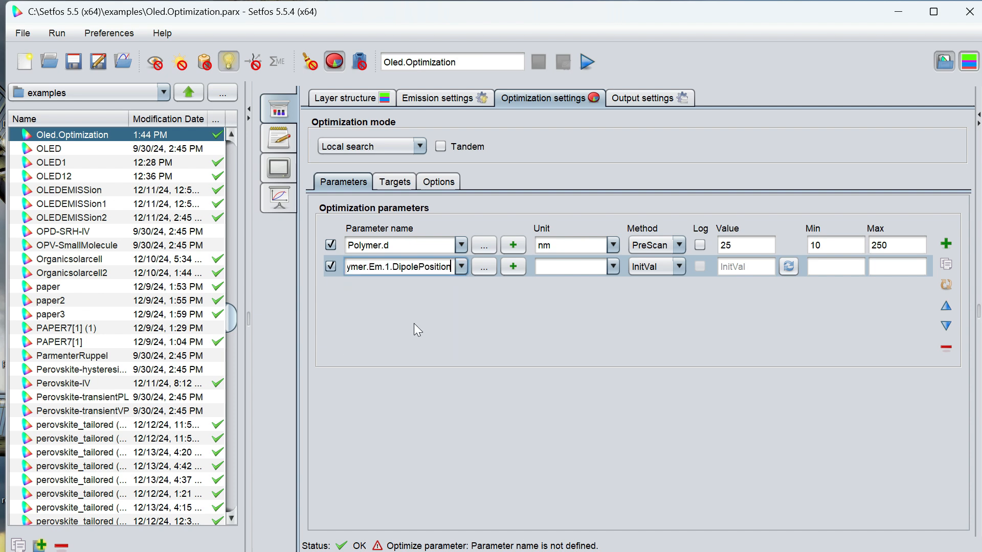
- Choose the emitter Position of the Polymer layer as the quantity for the second optimization parameter
click(489, 271)
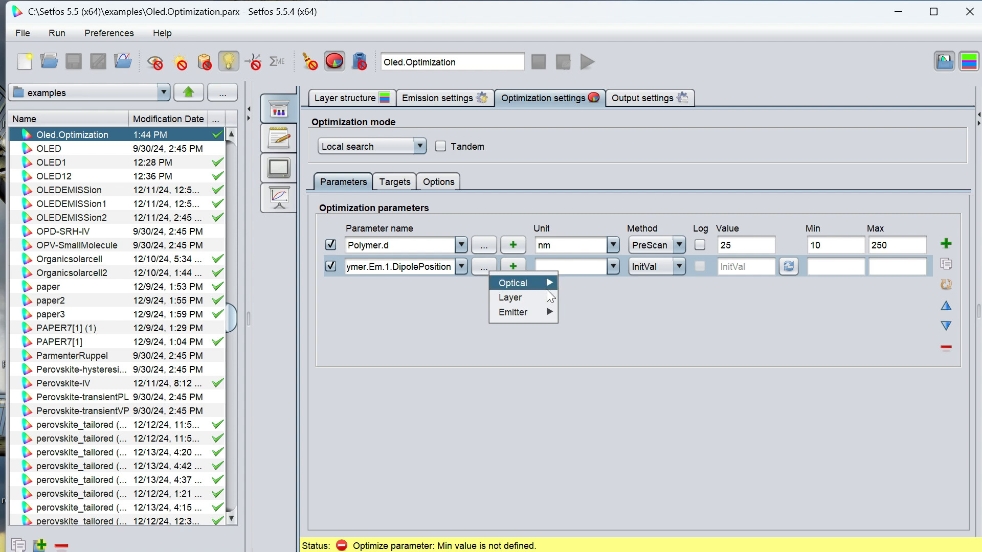
mouse_move(545, 298)
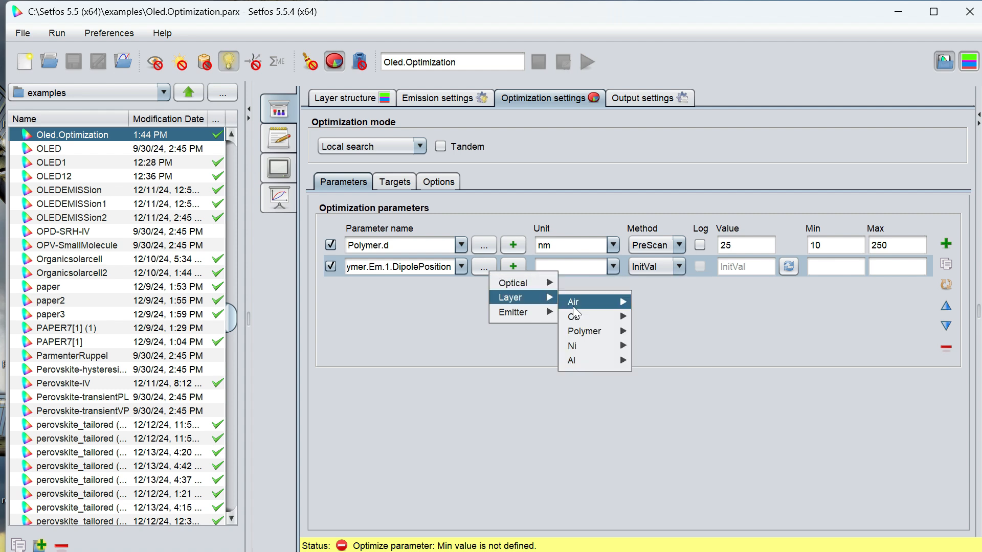
mouse_move(593, 331)
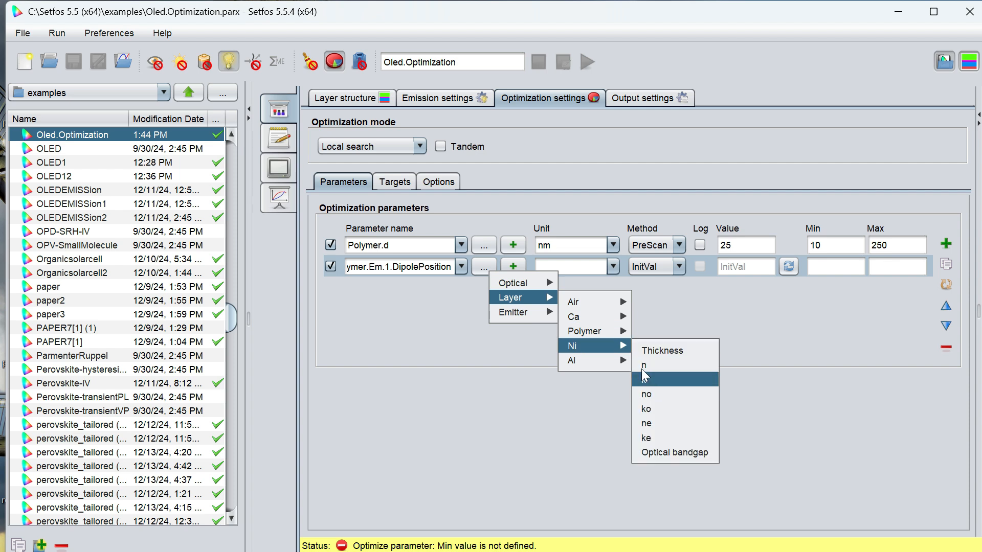
mouse_move(606, 334)
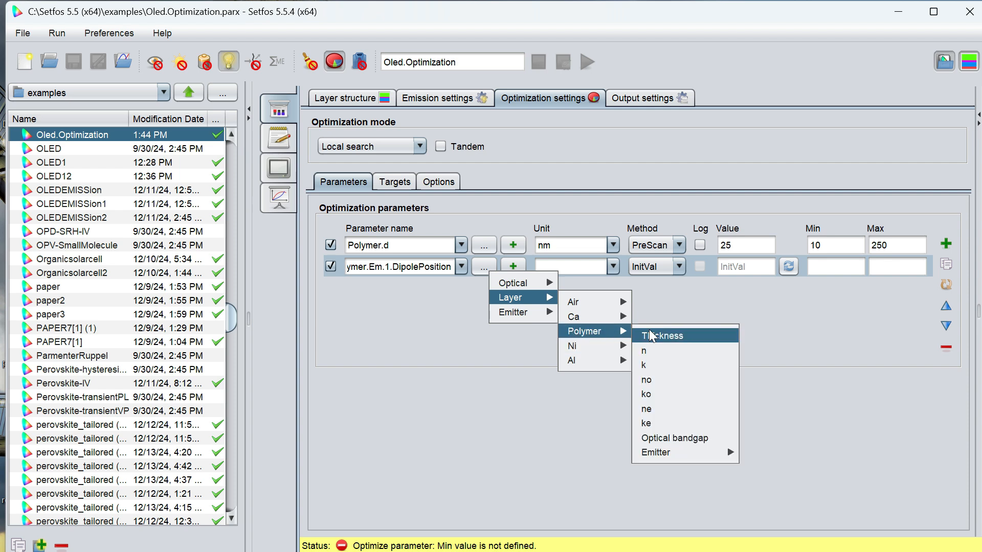
mouse_move(714, 459)
mouse_move(781, 452)
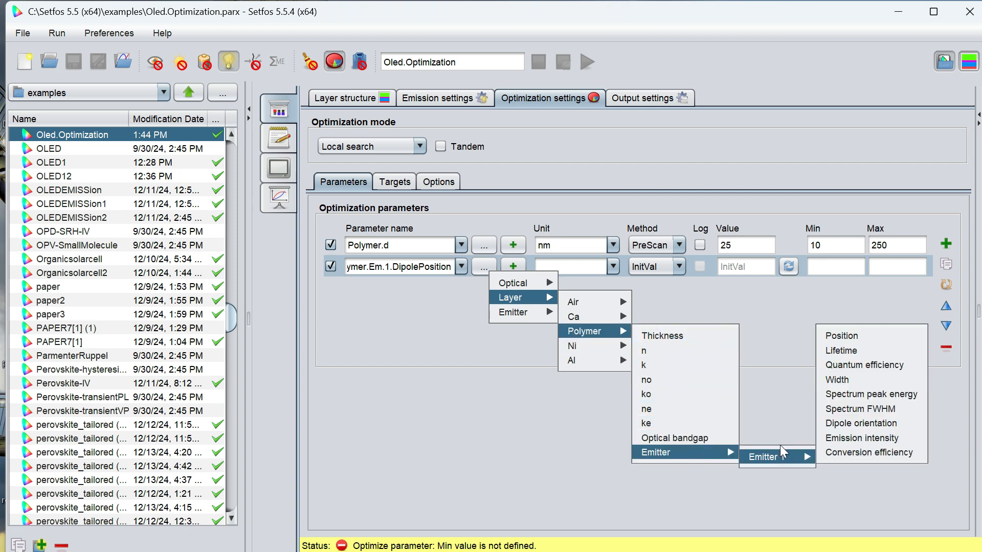
click(840, 338)
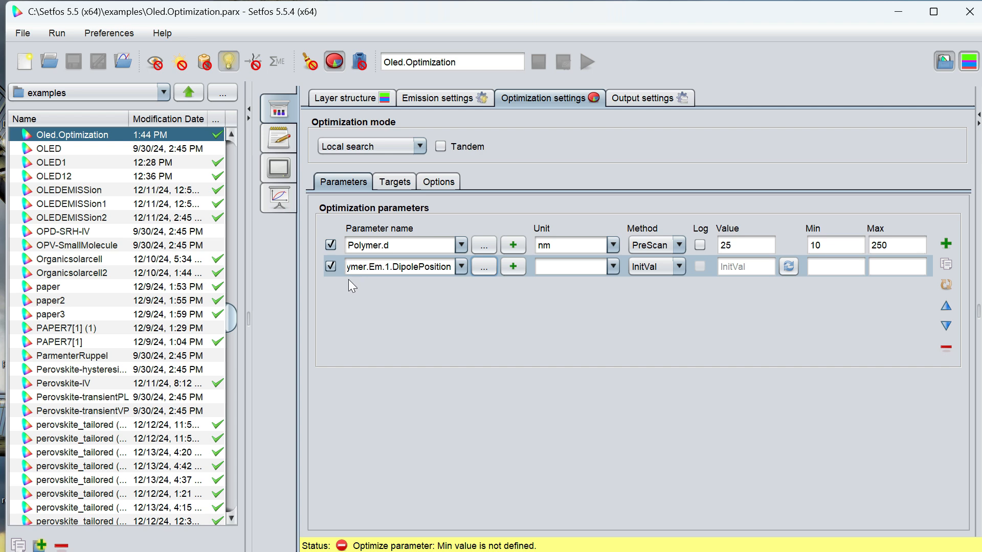
- Return Polymer.d to InitVal and set the dipole position parameter to PreScan with 11 steps, minimum 0 and maximum 1
click(669, 267)
click(670, 298)
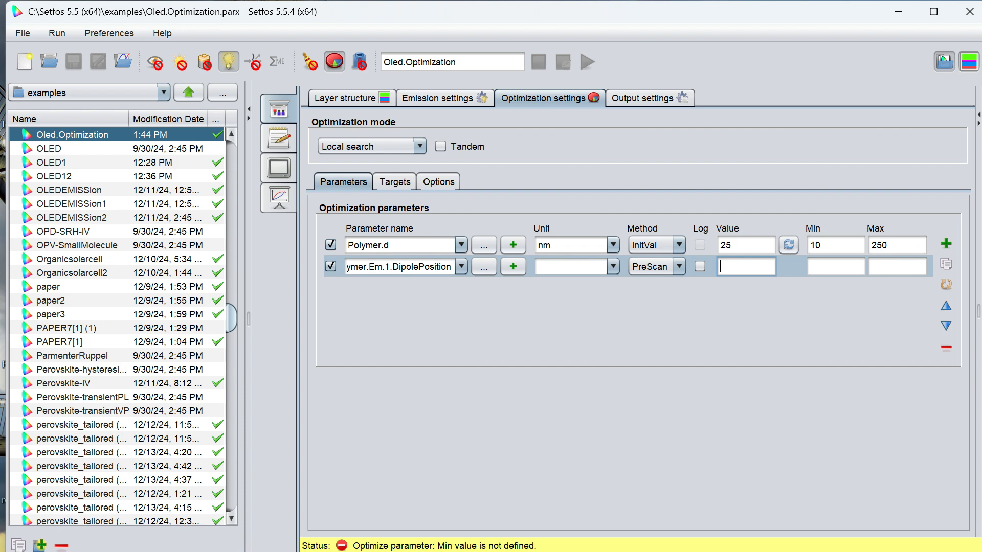
text(11)
key(Tab)
text(0)
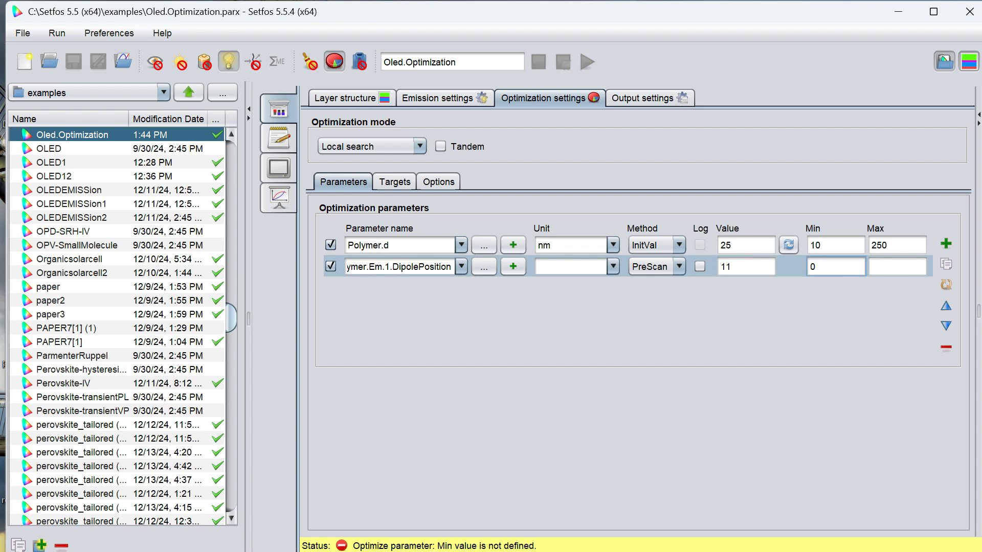
key(Tab)
text(1)
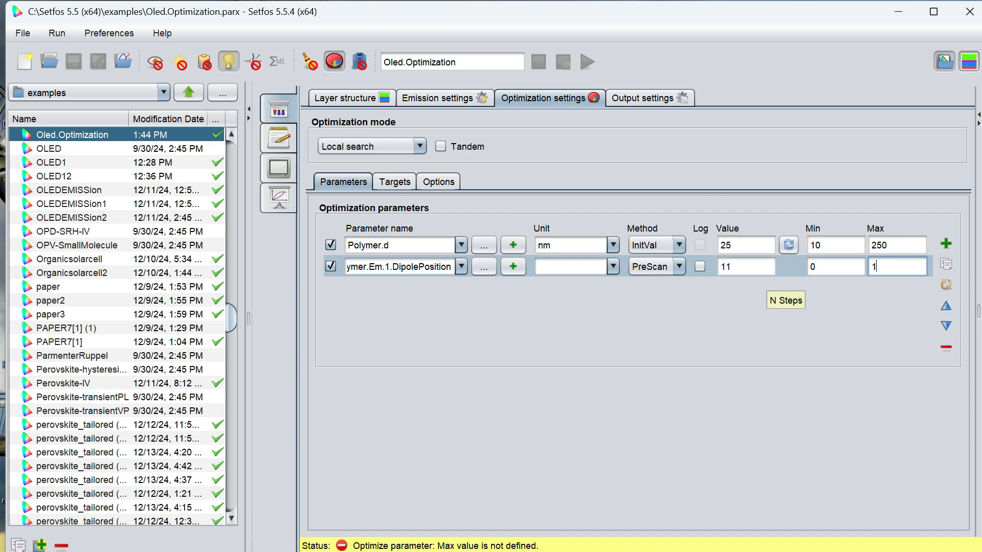
- Review the optimization targets and the quantities selectable in place of opt2D.Rad in TargetGroup 1
click(404, 179)
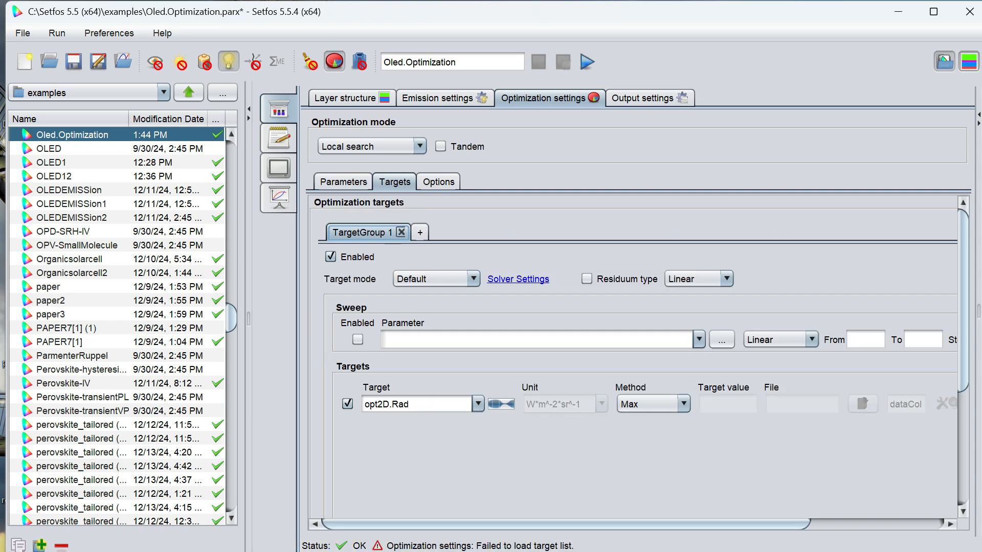
click(496, 408)
mouse_move(539, 437)
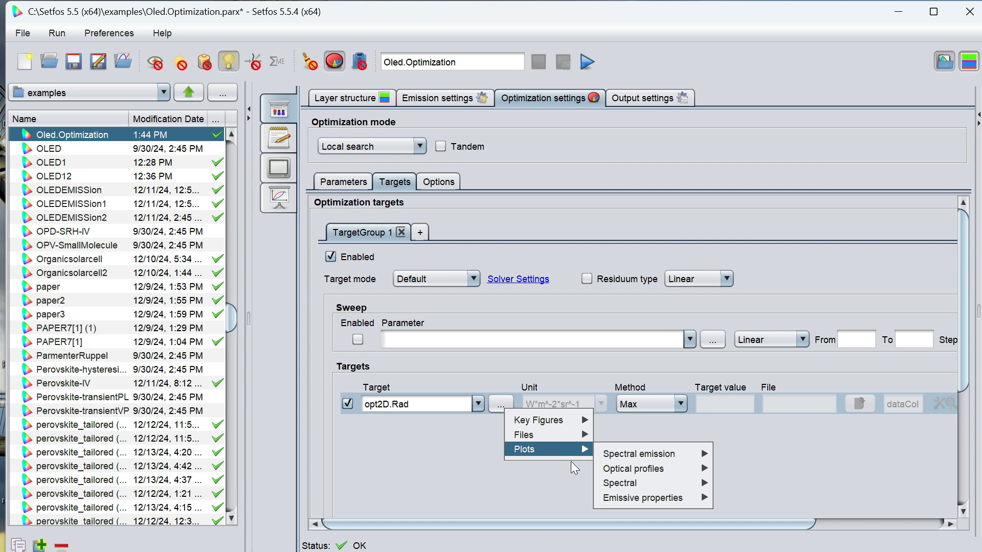
click(508, 403)
click(508, 408)
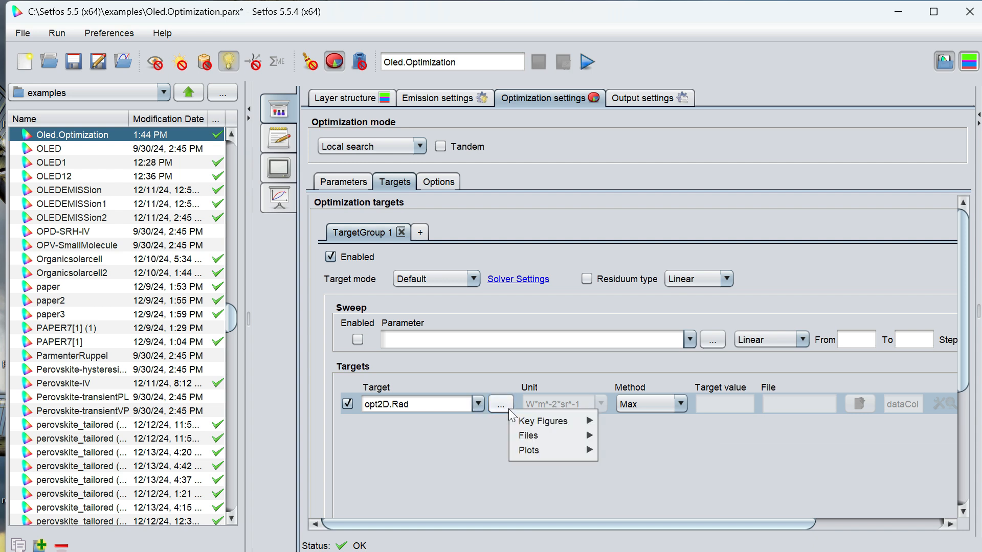
click(477, 403)
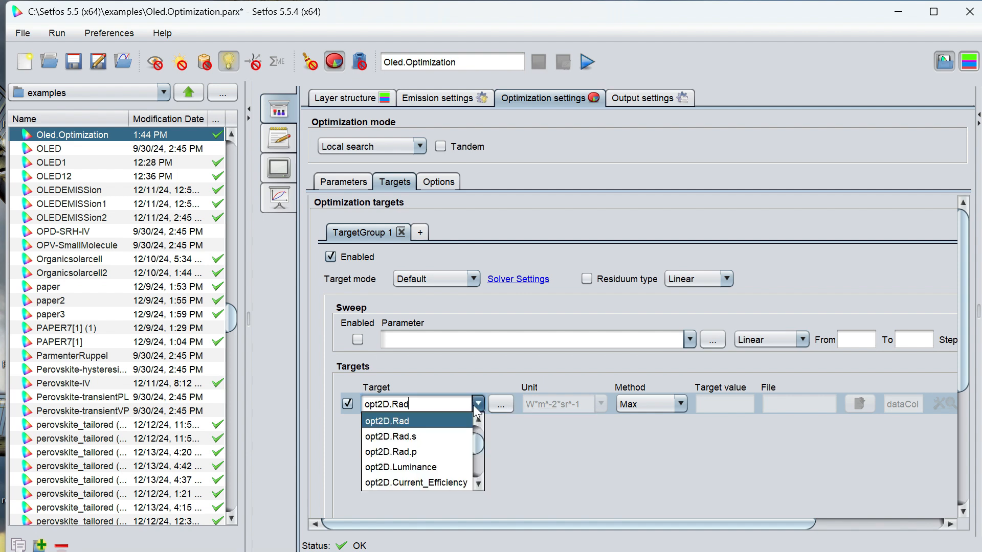
click(522, 470)
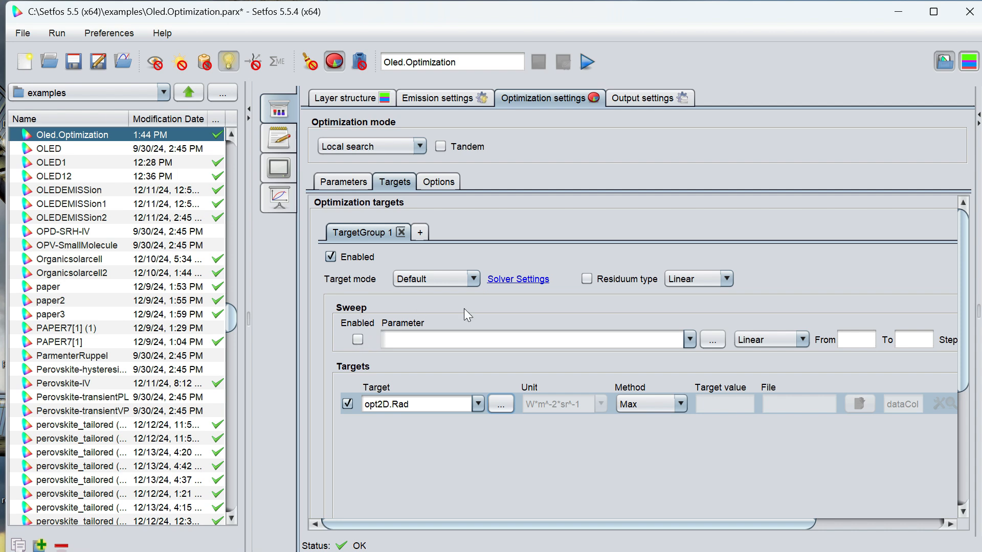
- Examine the target mode and residuum type choices, the optimization options and the optimization parameter list
click(434, 278)
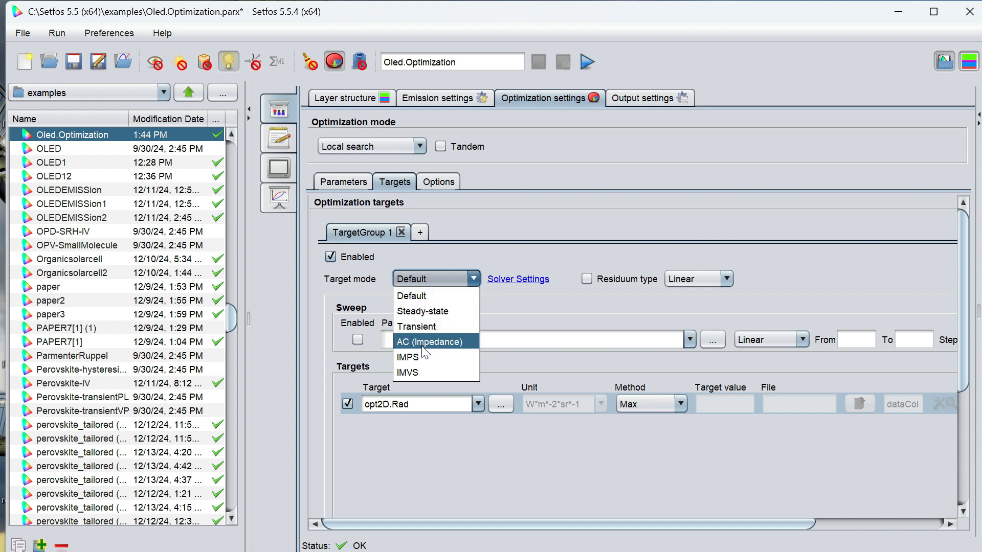
click(681, 279)
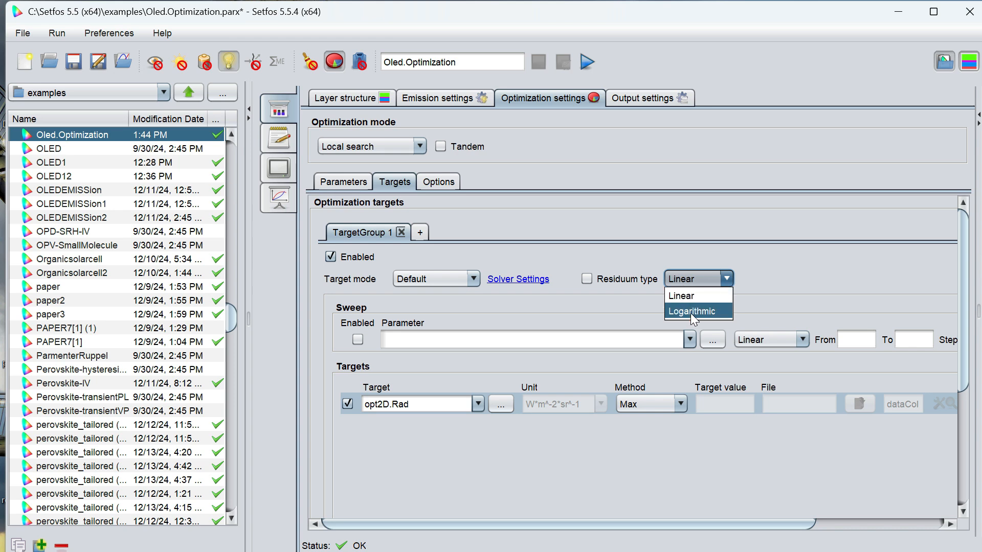
click(438, 182)
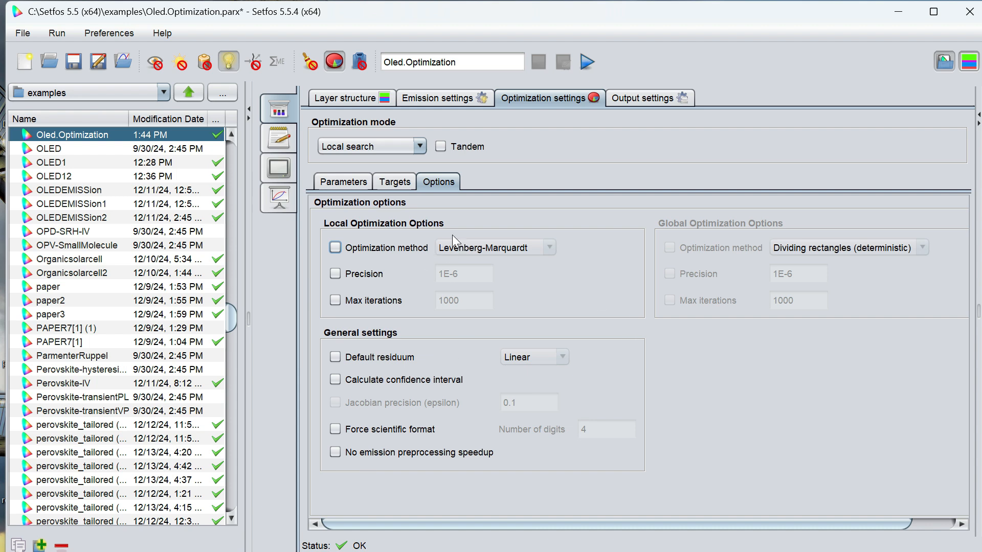
click(343, 182)
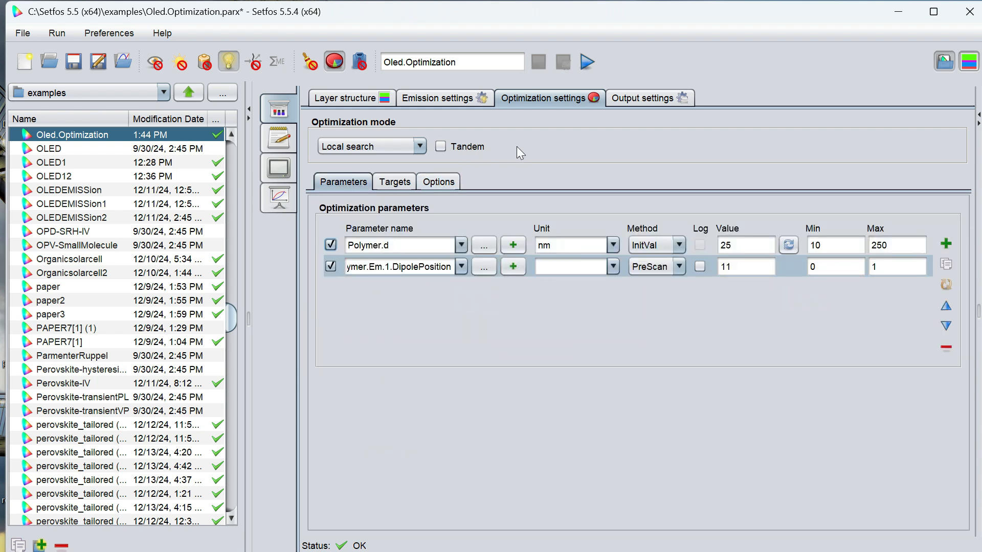
click(441, 148)
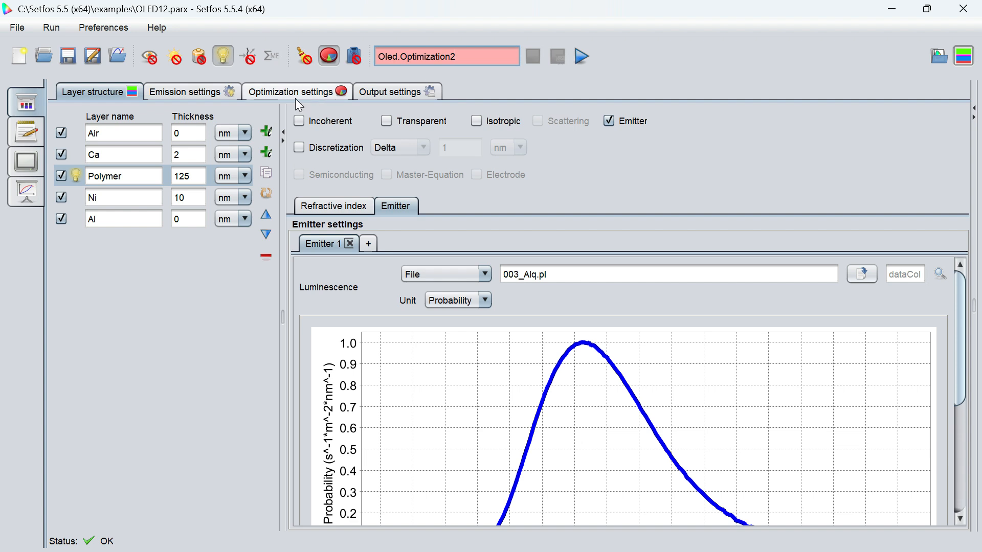
- Run the optimization as Oled.Optimization2, overwriting the existing file, and view the optimized parameters and optimization key figures
click(582, 51)
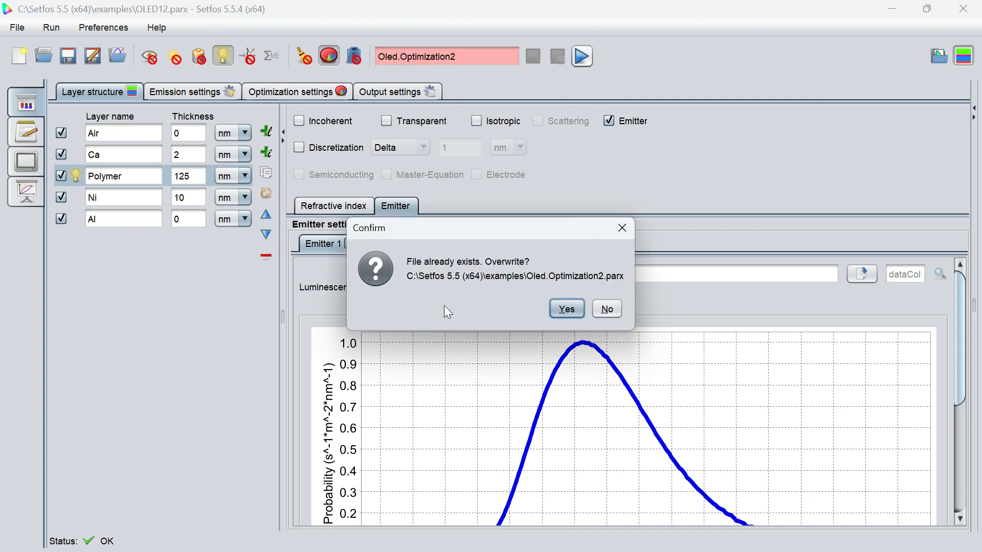
click(566, 309)
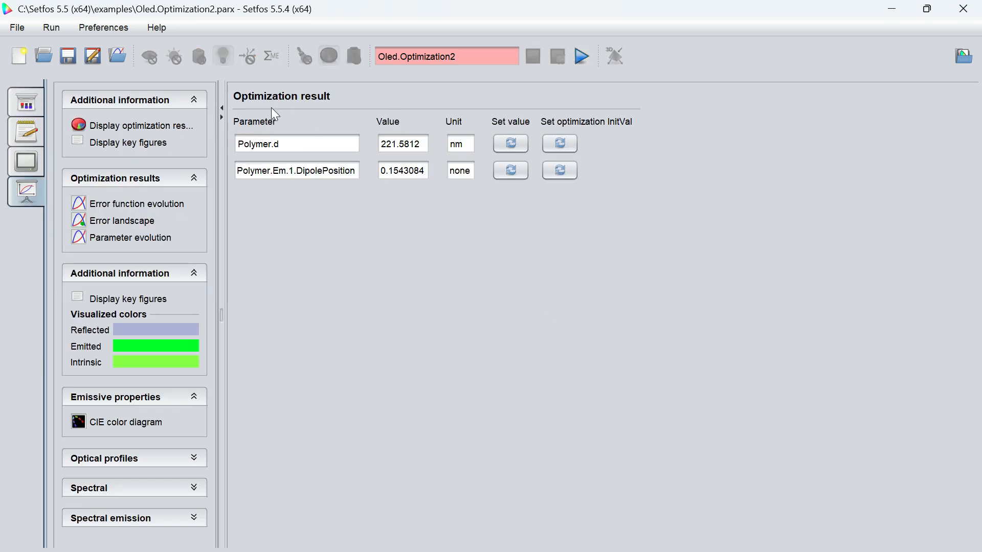
click(135, 143)
click(146, 126)
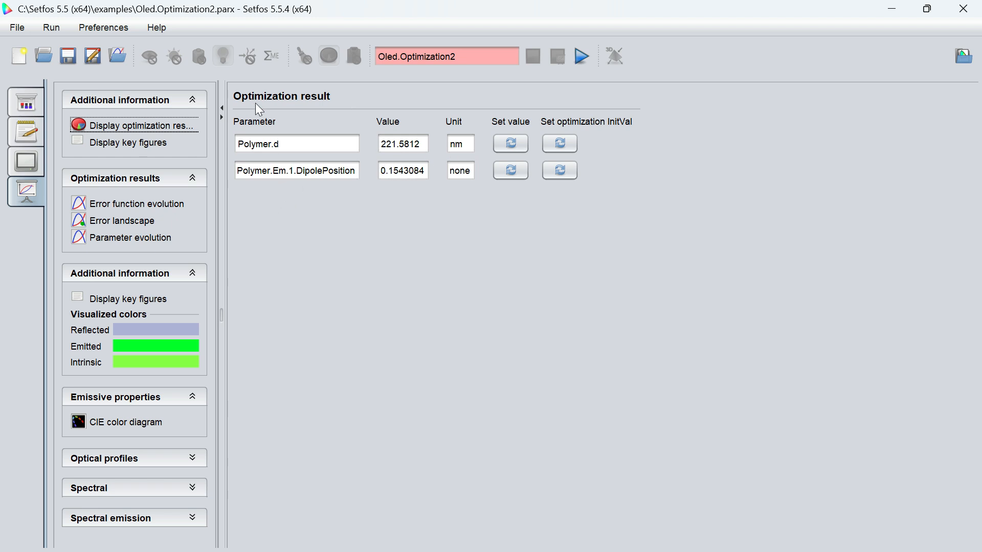
click(128, 145)
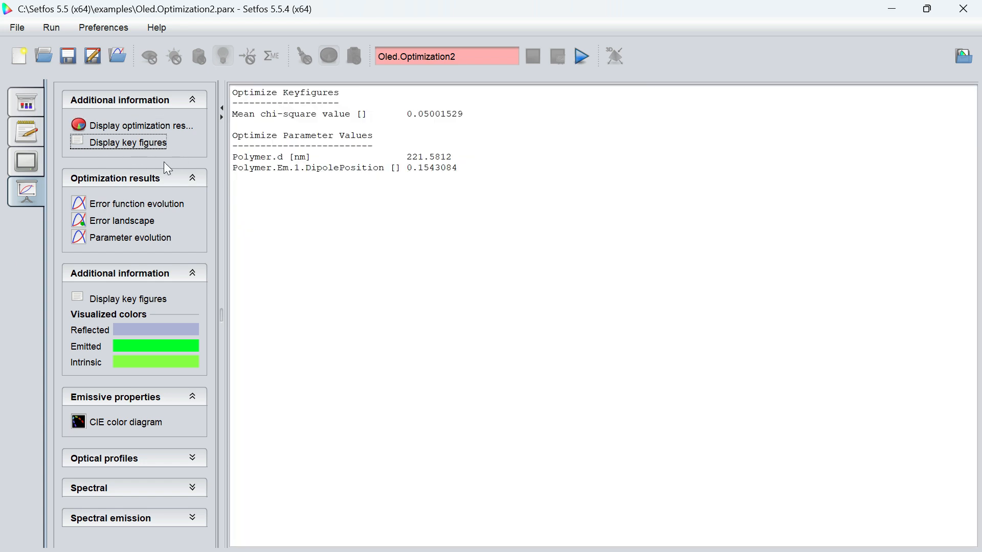
- View the error function evolution, error landscape and parameter evolution plots of the optimization
click(131, 204)
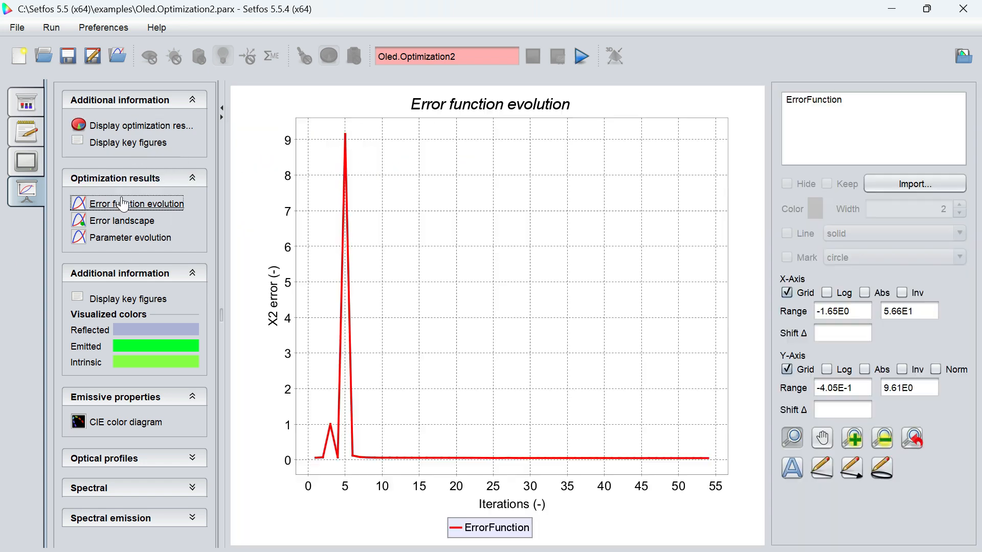
click(136, 222)
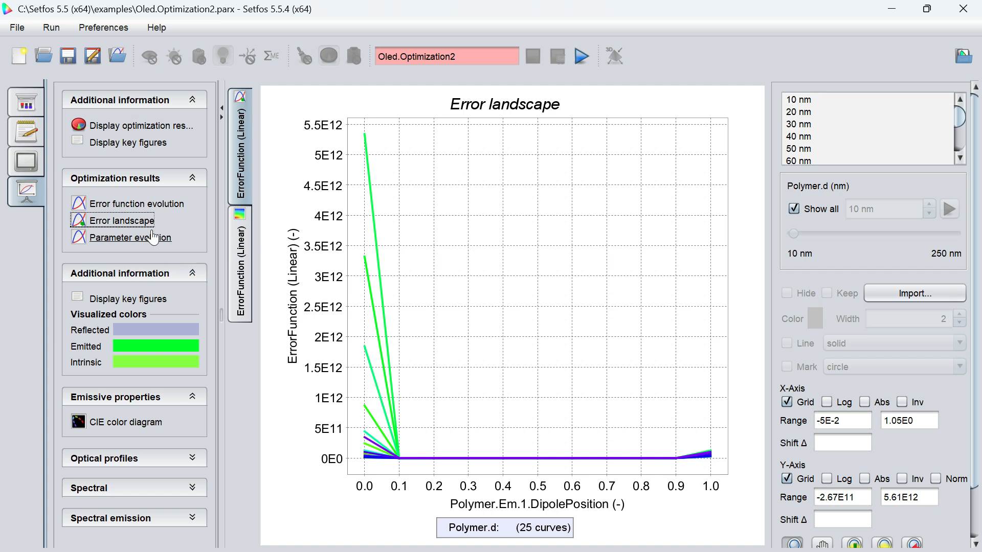
click(153, 238)
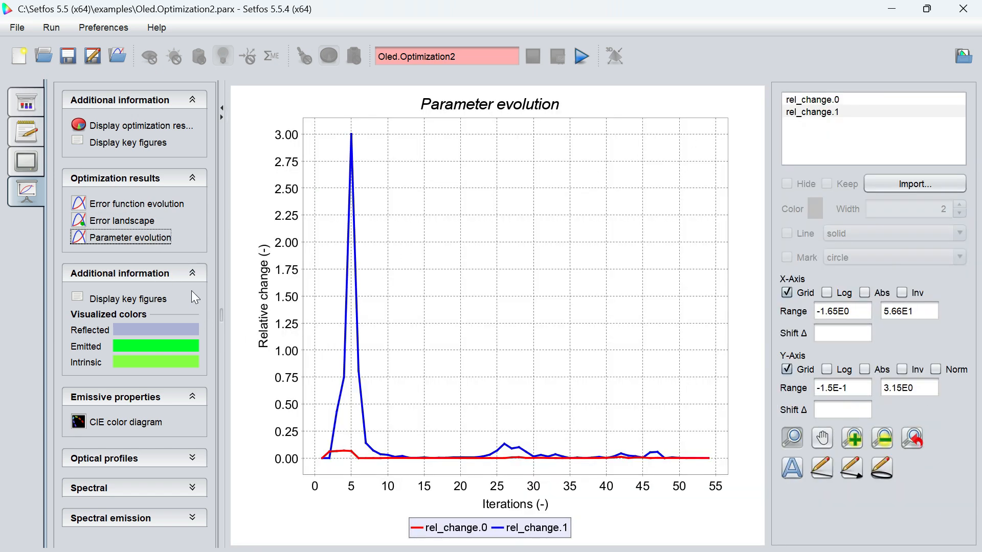
- Read through the optical and opto-electrical key figures and view the CIE color diagram
click(127, 298)
scroll(979, 193, down, 1)
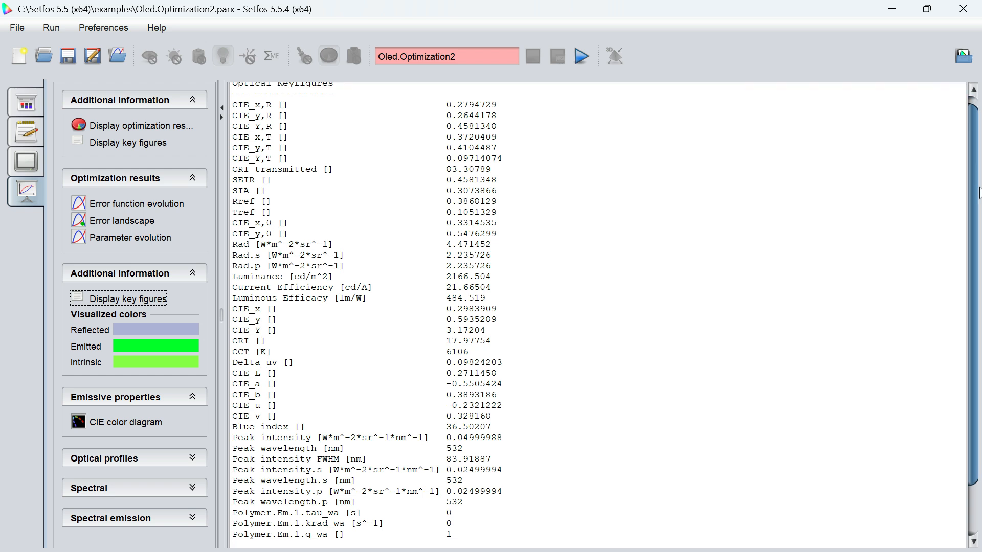
scroll(979, 193, down, 2)
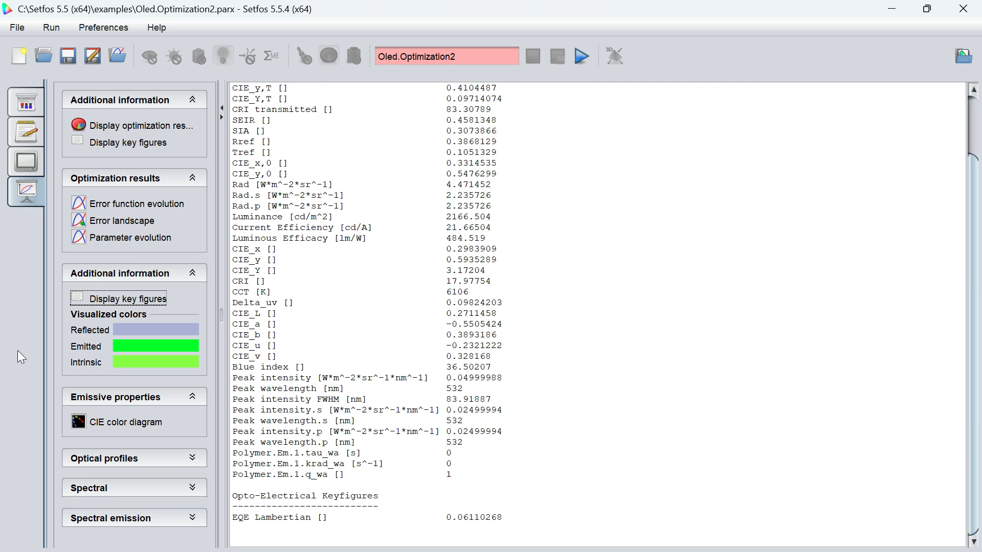
click(146, 424)
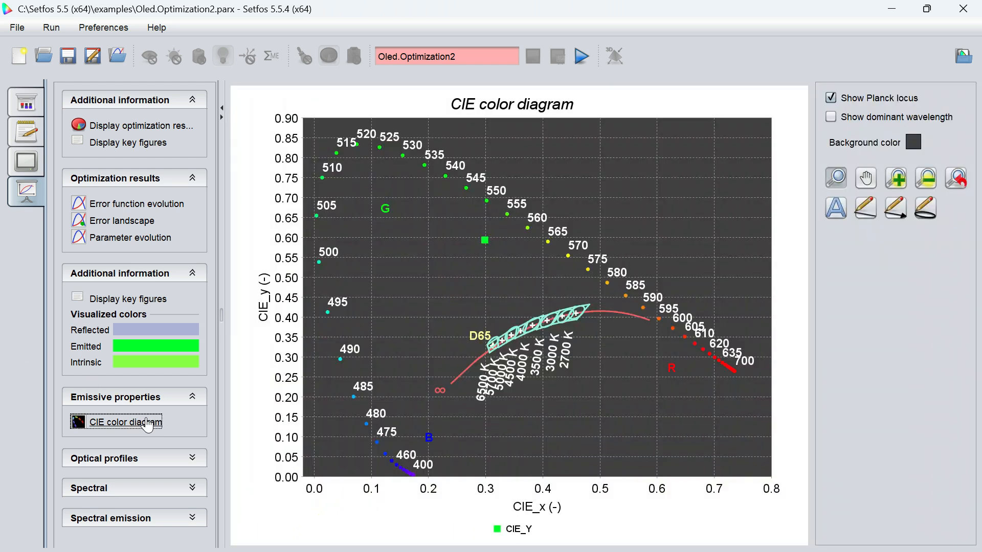
- View the optical profiles for exciton density, radiating dipole density, radiative rate and refractive index
click(192, 459)
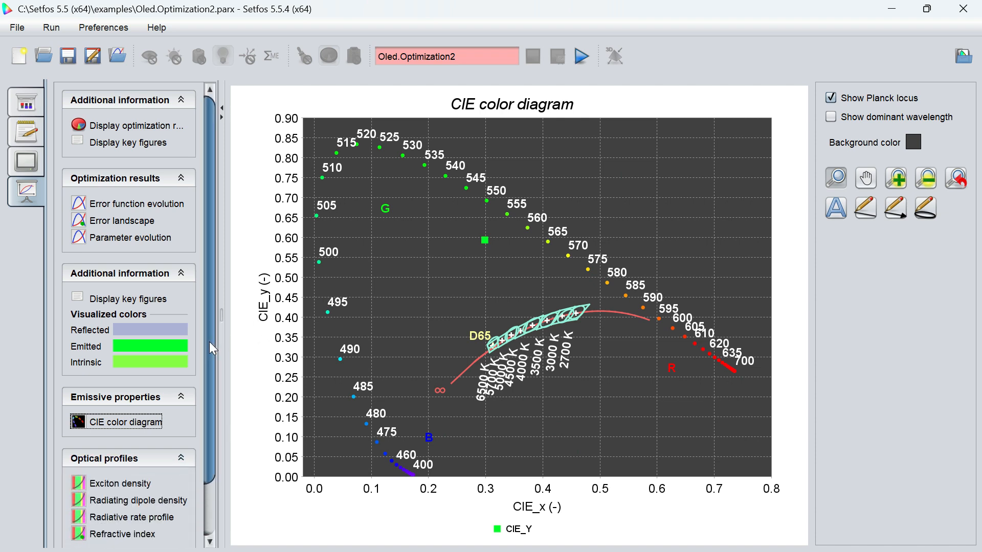
drag(210, 341, 208, 412)
click(126, 424)
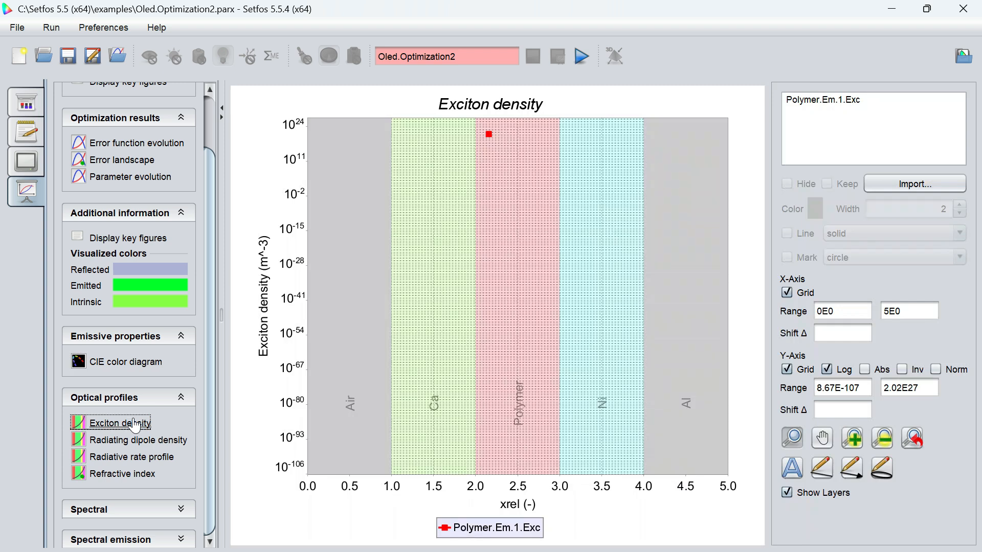
click(131, 443)
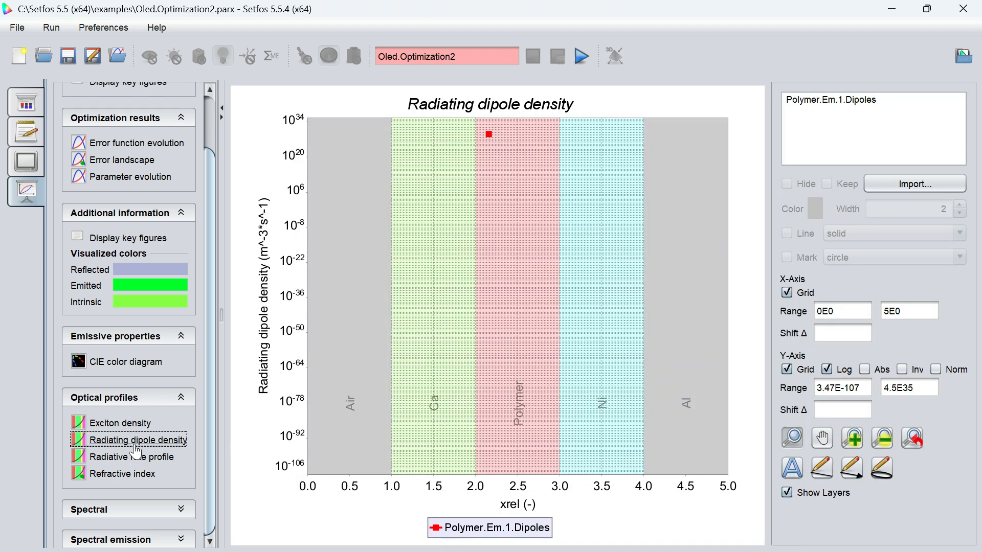
click(146, 460)
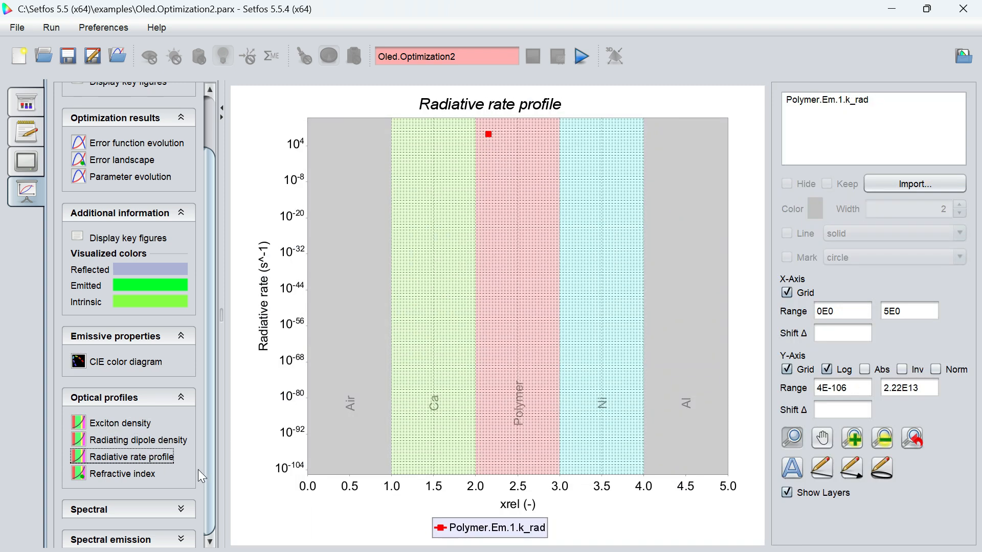
click(128, 476)
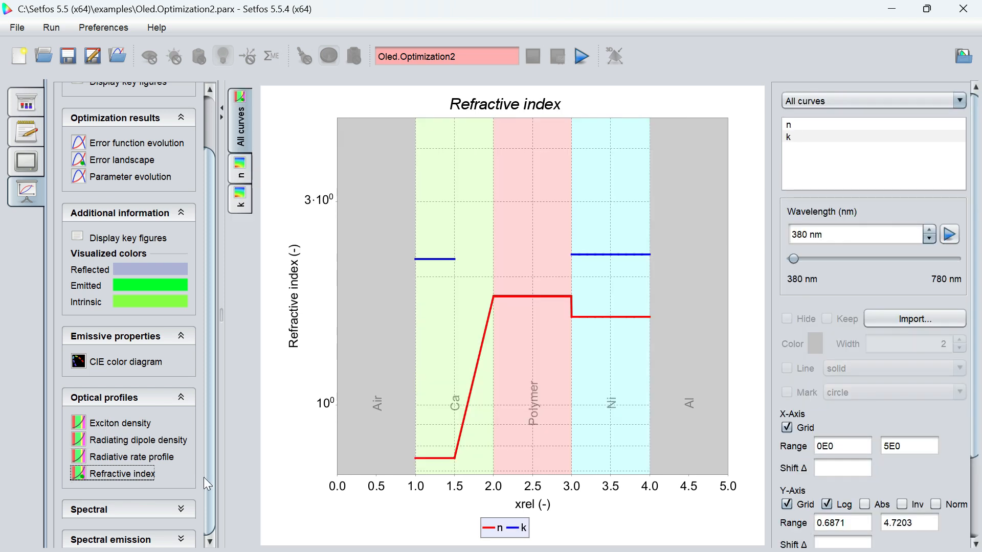
- View the spectral absorptance, reflectance and transmittance plots
click(181, 509)
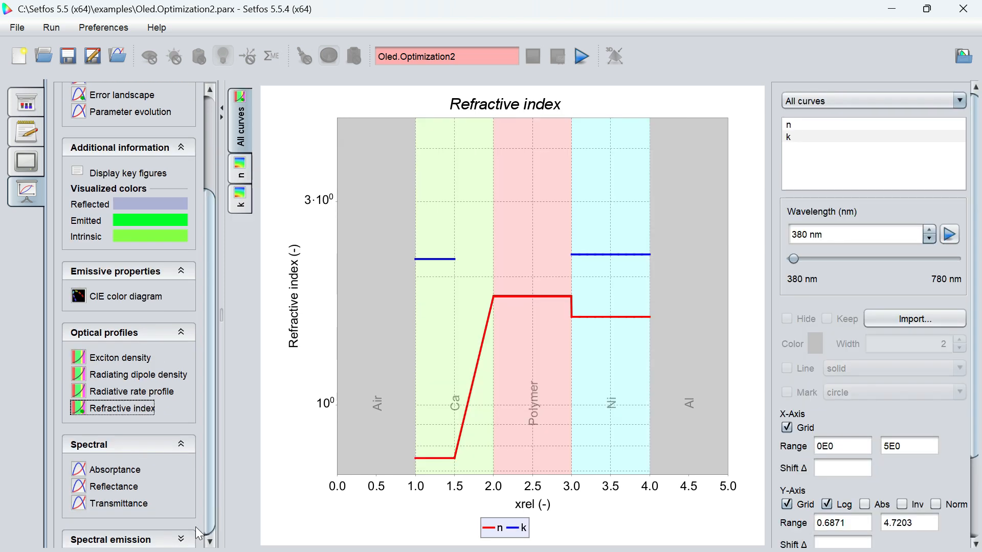
click(113, 470)
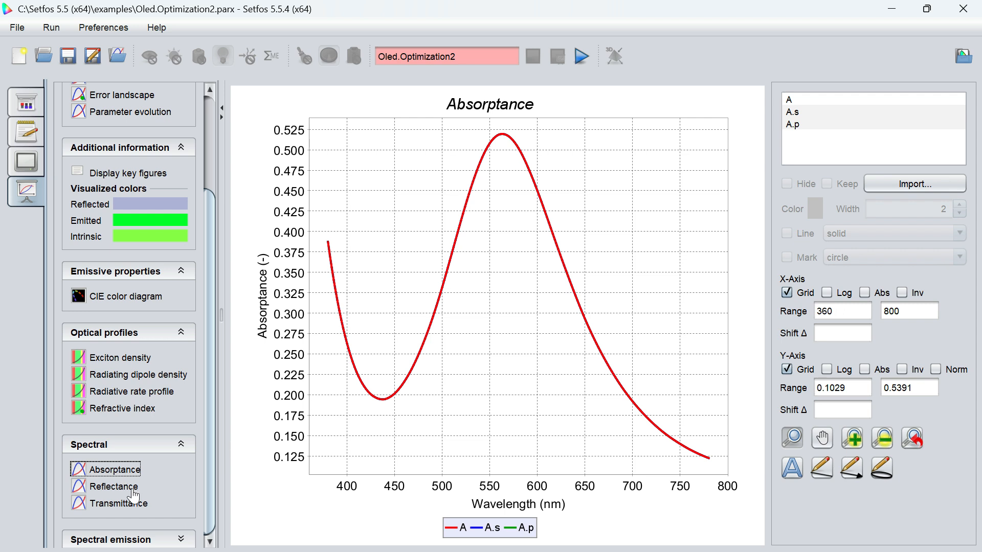
click(114, 487)
click(116, 503)
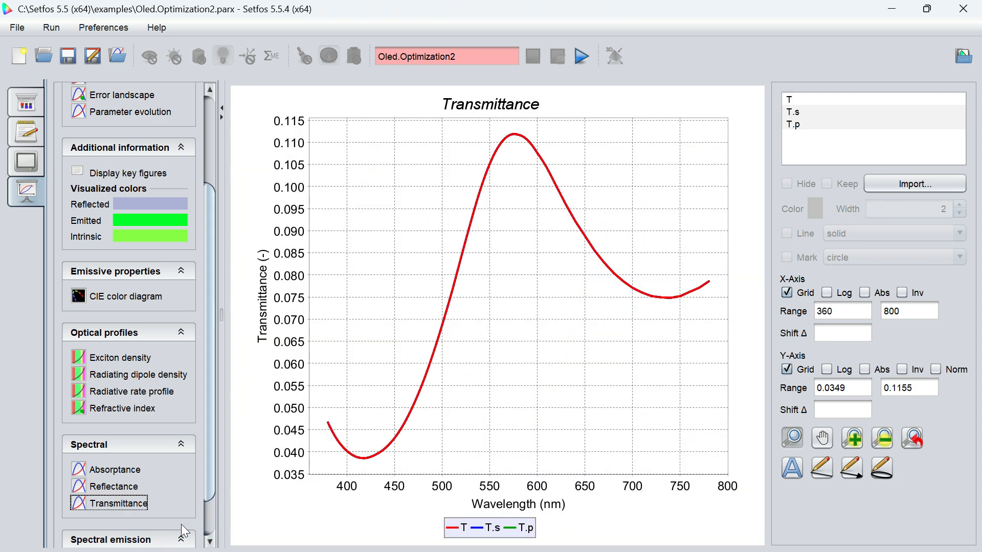
- View the spectral emission plot and the normalized emission plot
scroll(211, 503, down, 3)
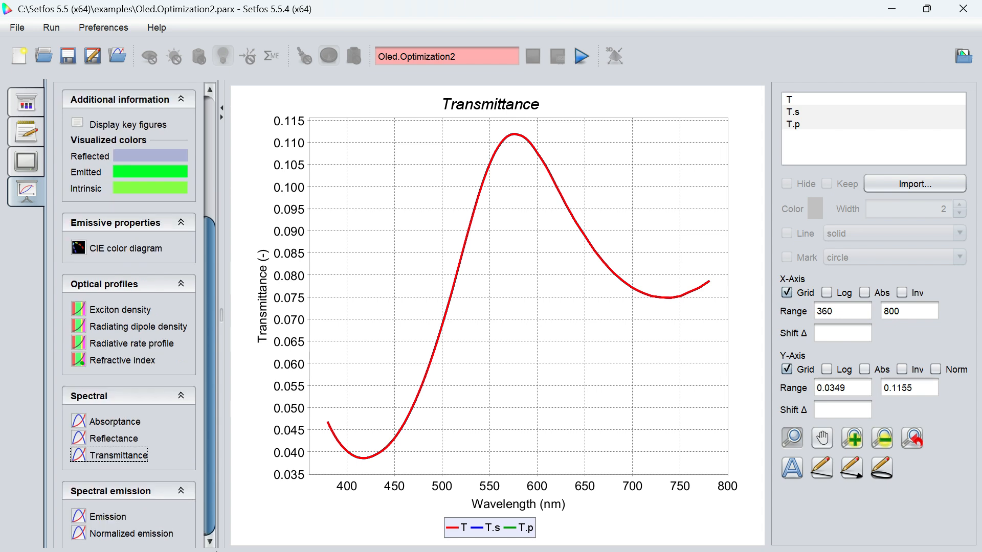
click(110, 519)
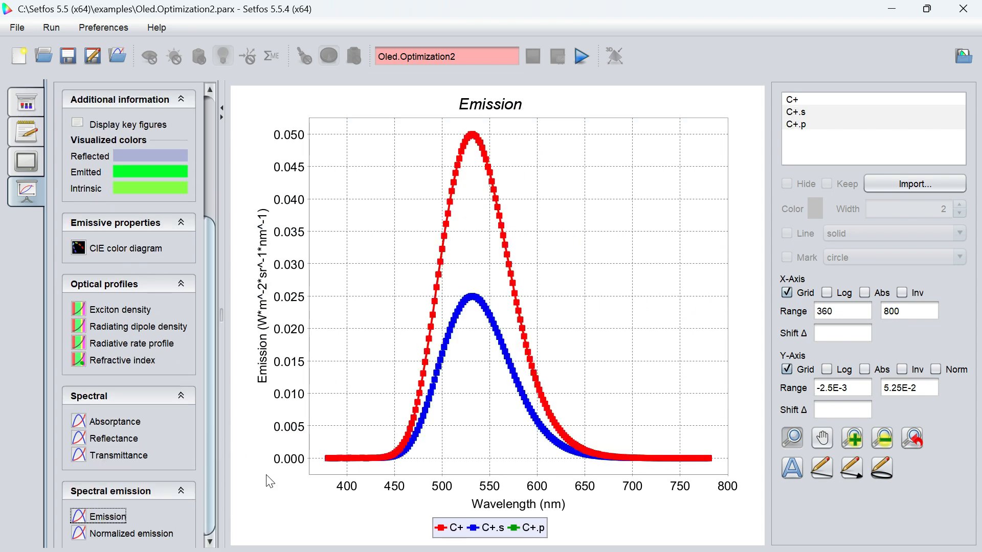
click(114, 534)
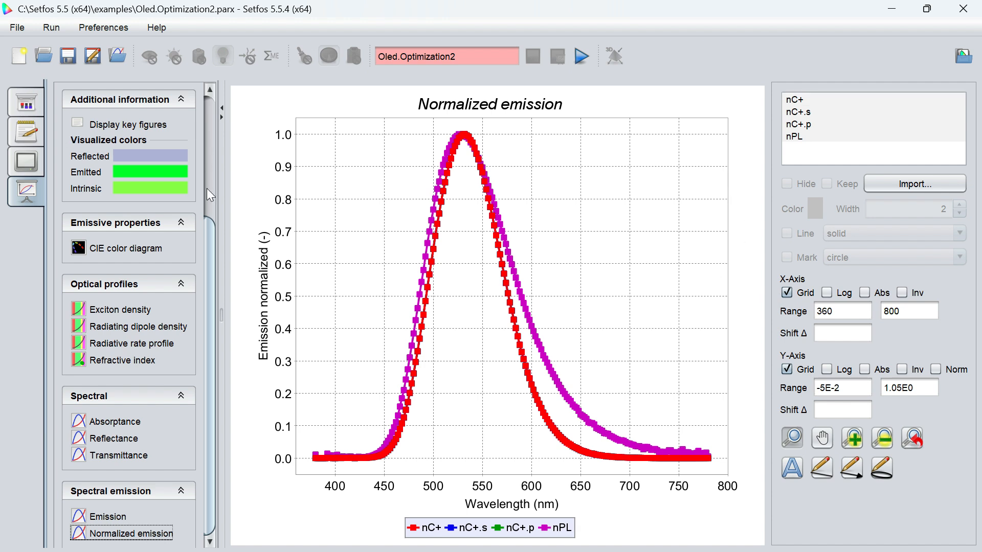
- Return from the results to the simulation setup and show the layer structure
drag(207, 231, 210, 104)
click(26, 102)
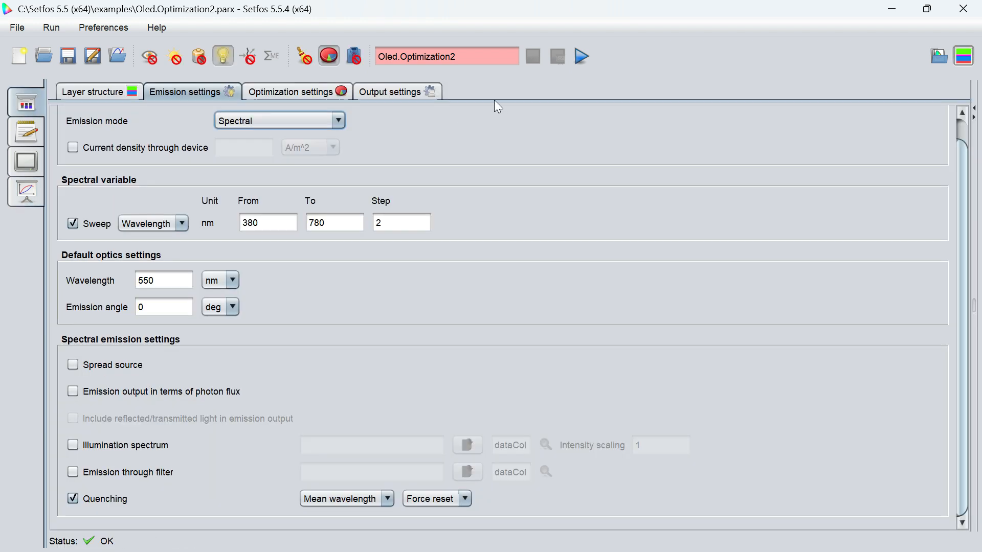
click(118, 97)
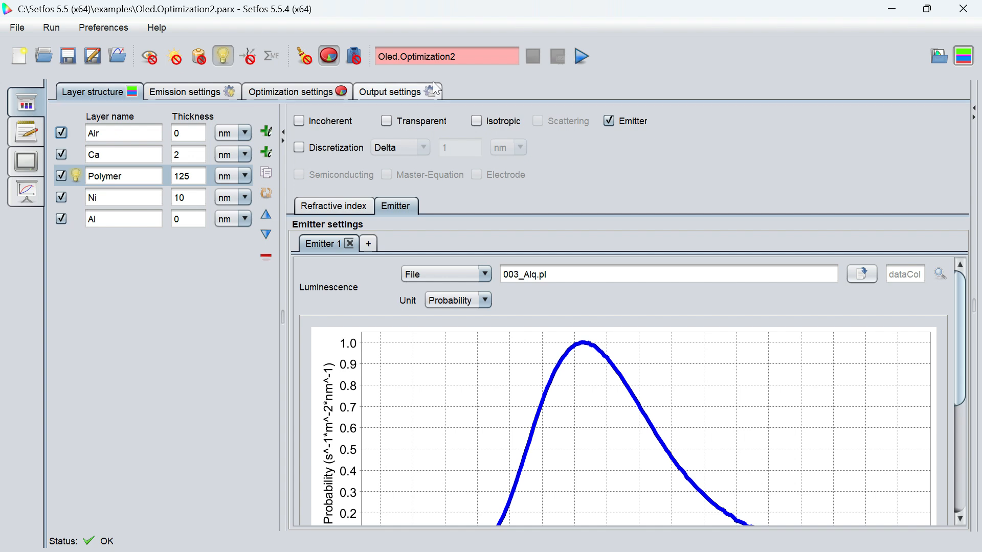